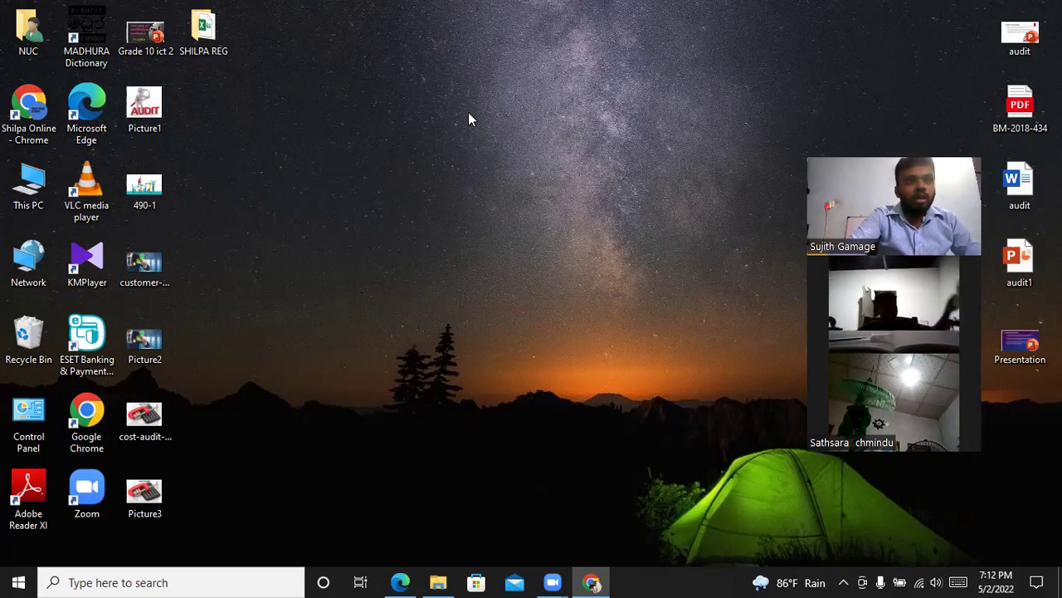
right_click(433, 152)
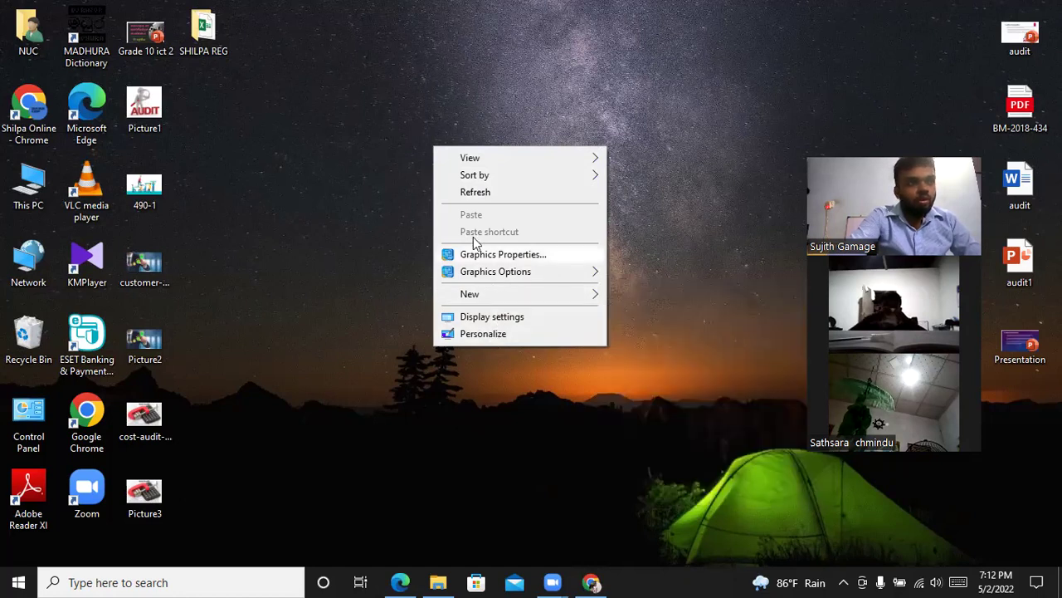
click(682, 70)
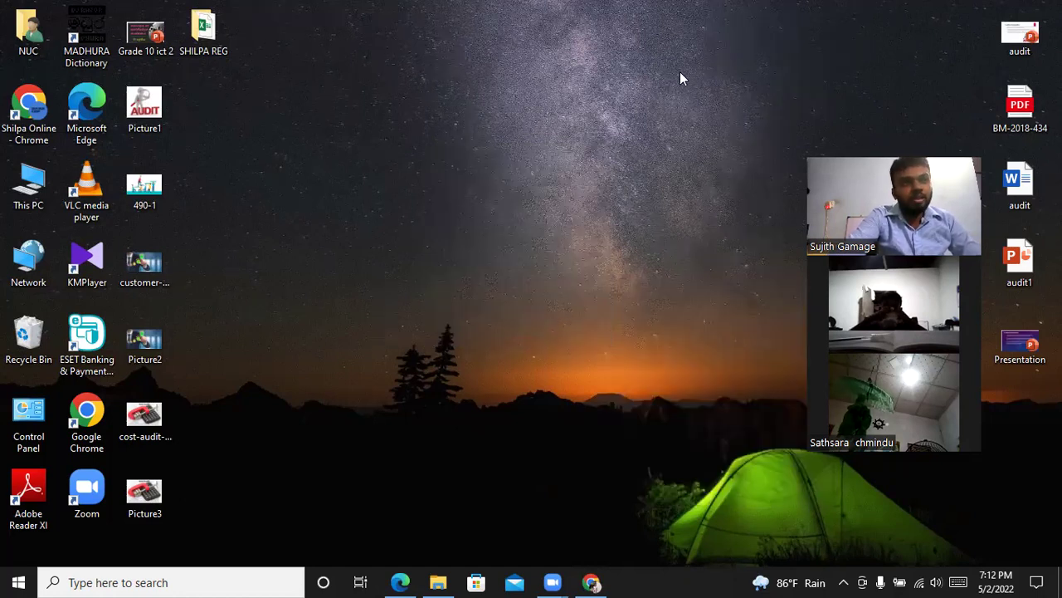
right_click(427, 125)
click(640, 61)
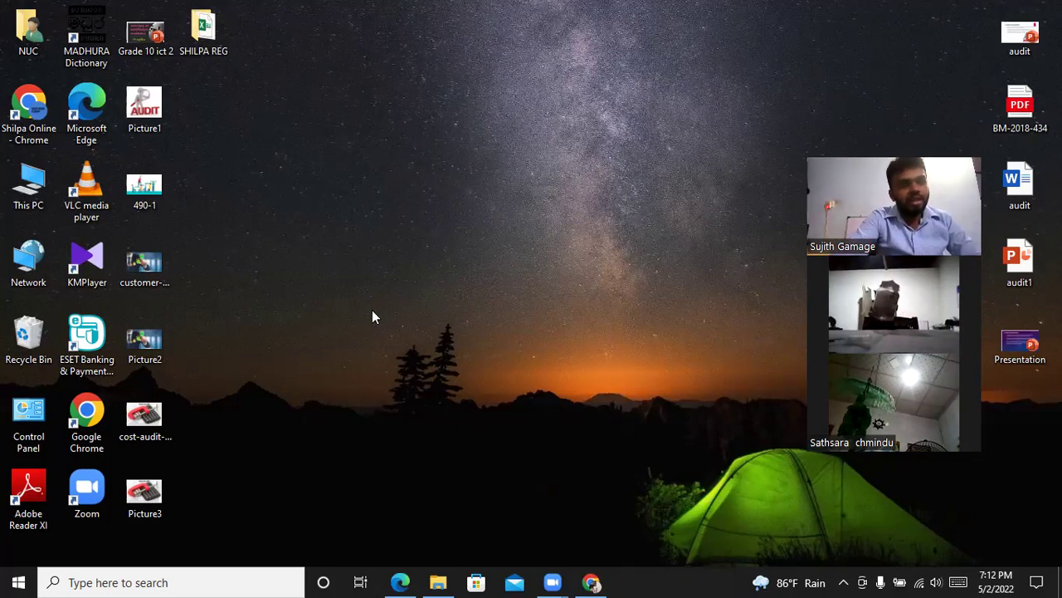
Create a new folder on the desktop and name it "Grade 6 ICT".
right_click(448, 108)
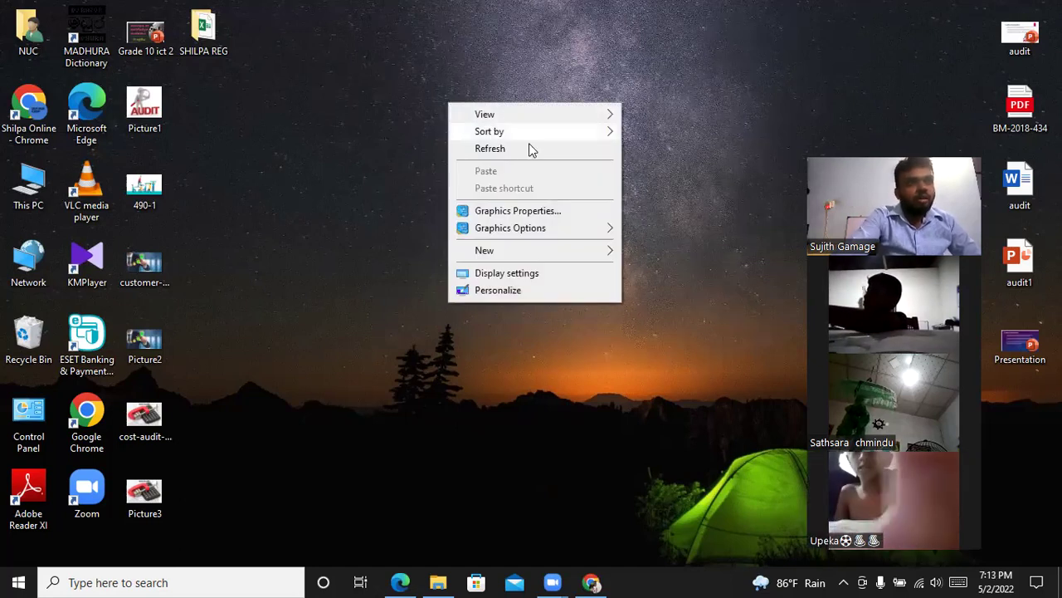
mouse_move(509, 252)
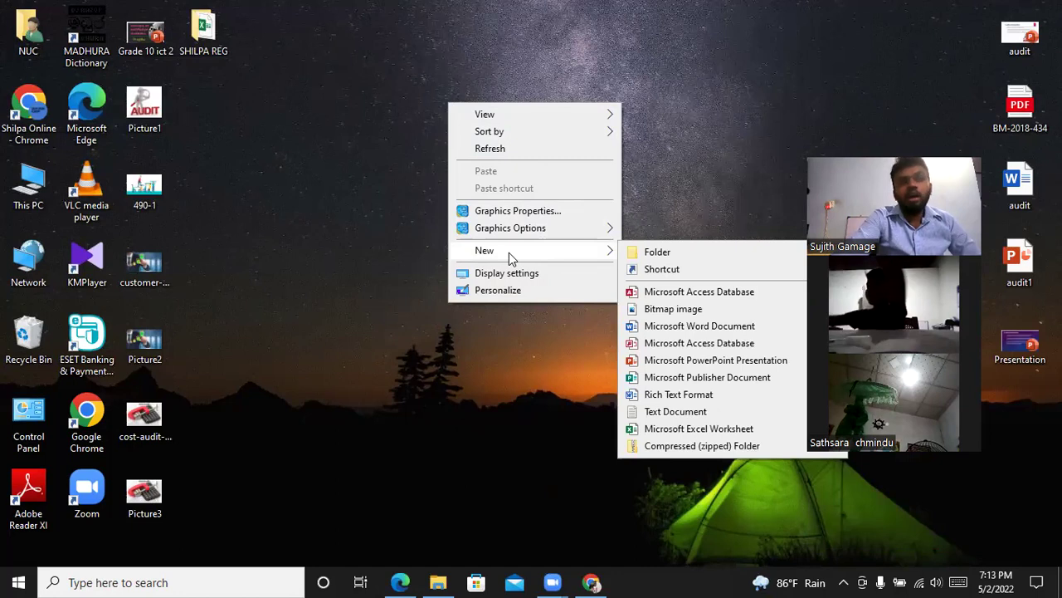
click(656, 252)
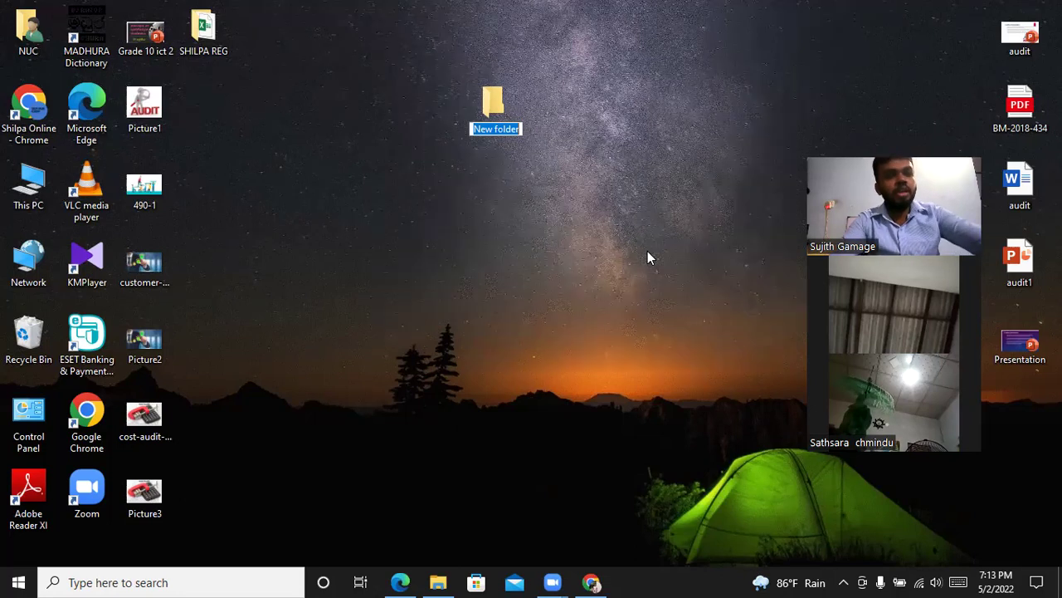
key(BackSpace)
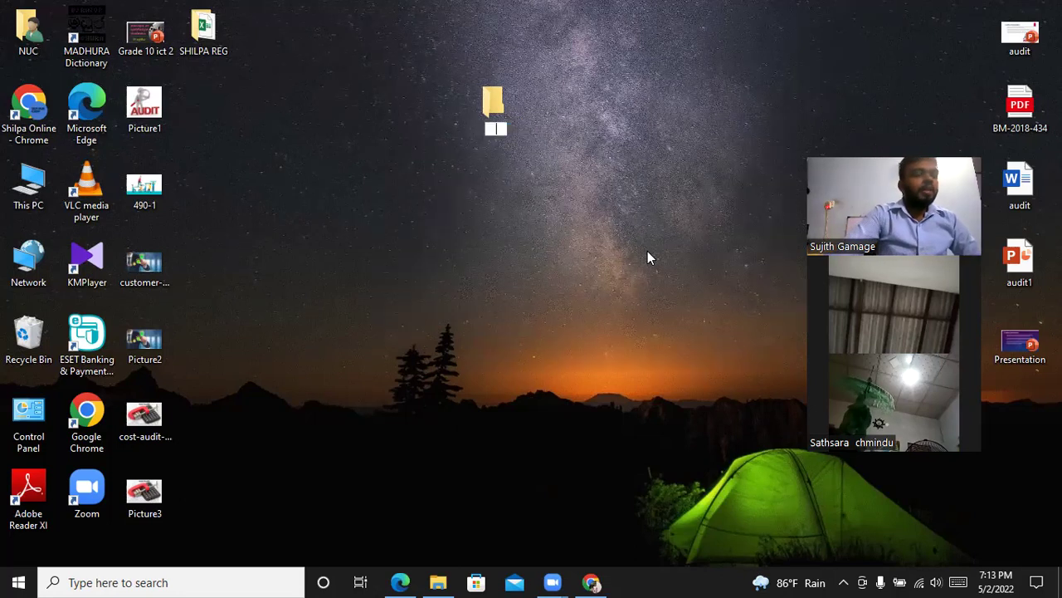
text(G)
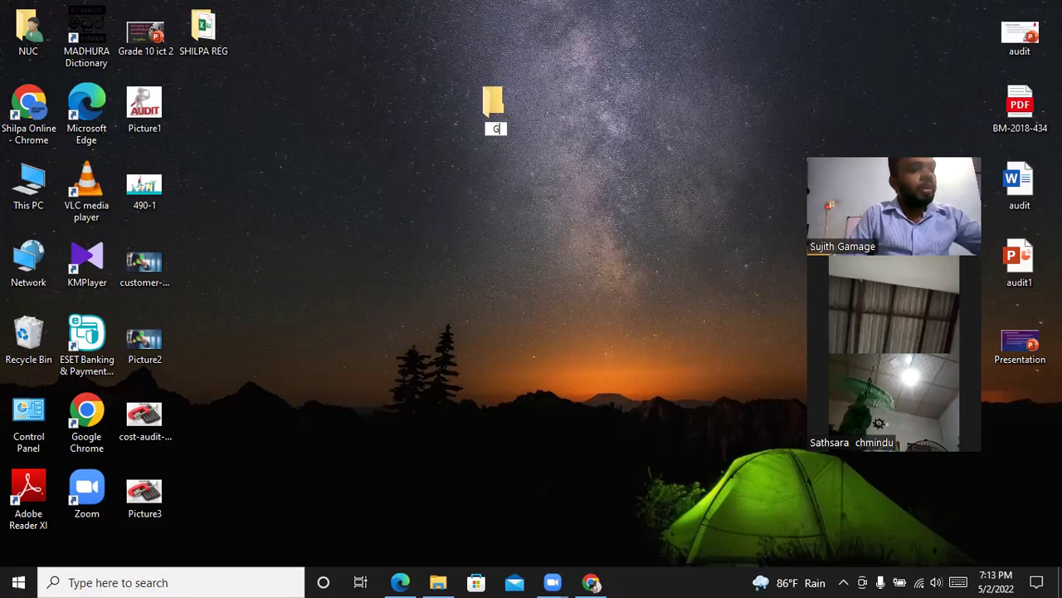
text(rade)
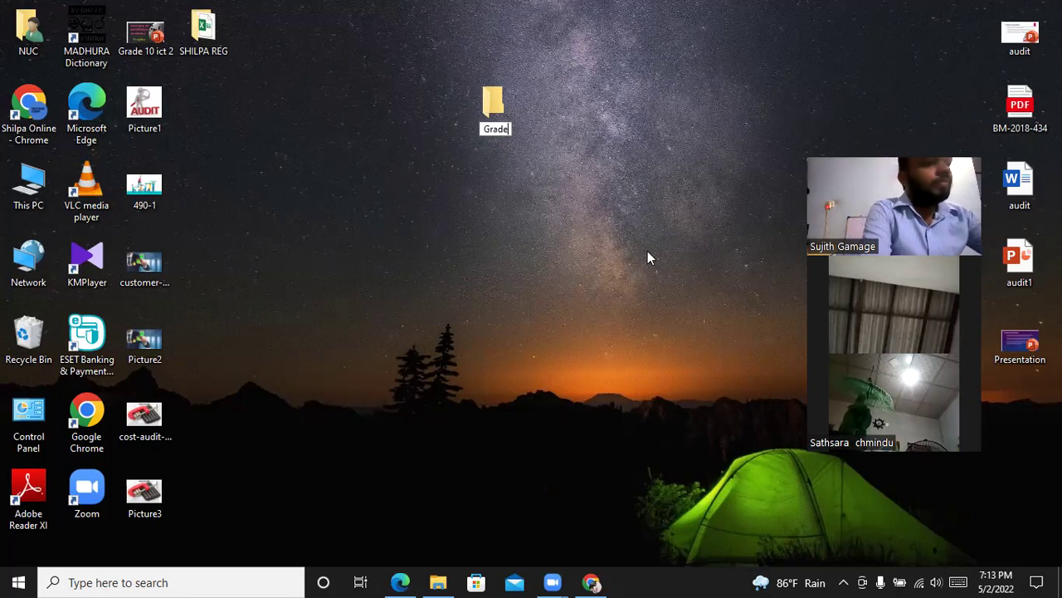
text( 6)
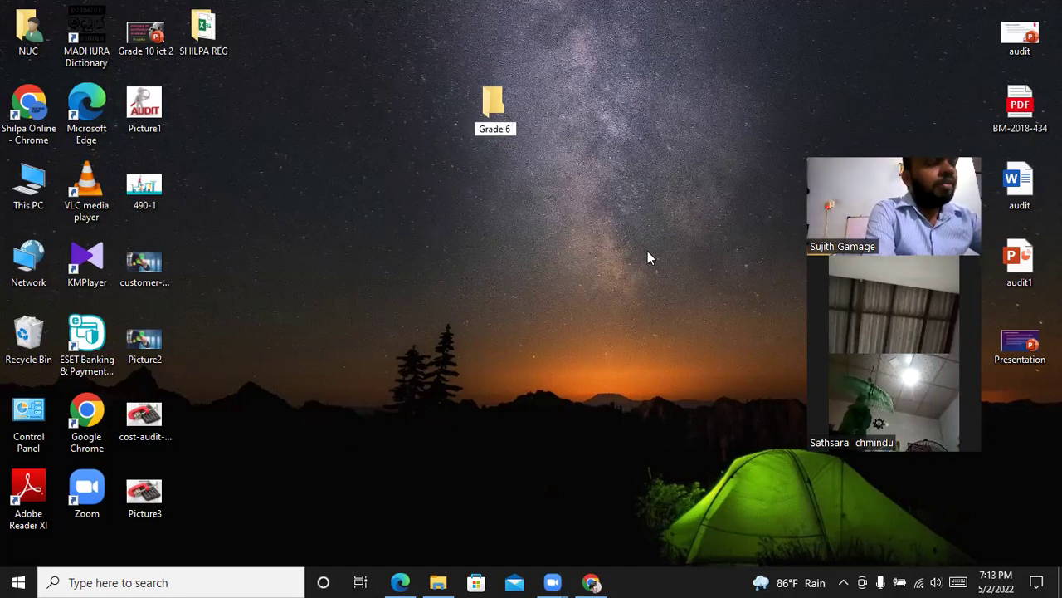
text( ICT)
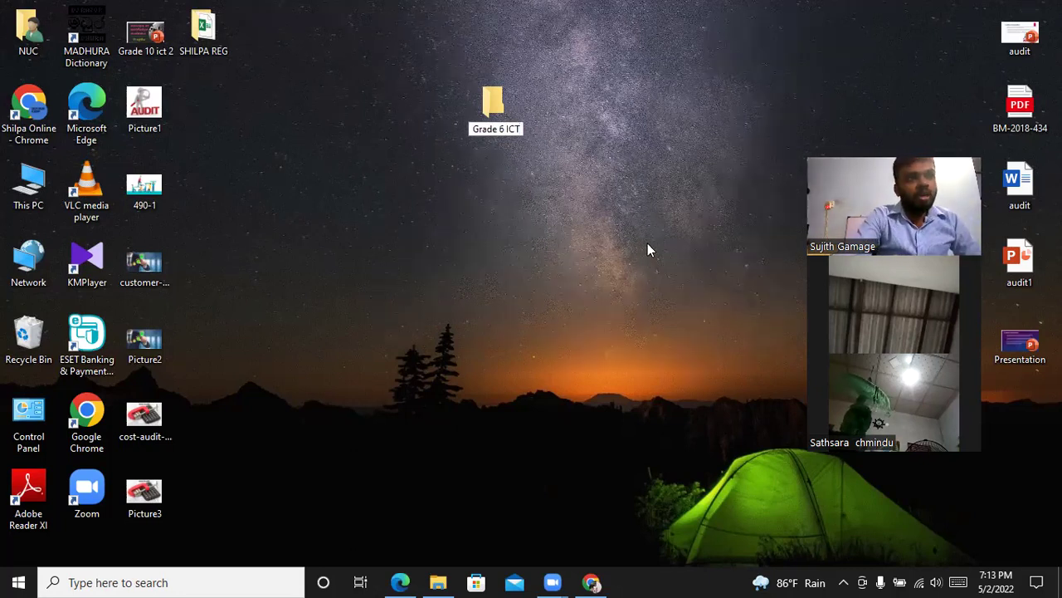
key(Return)
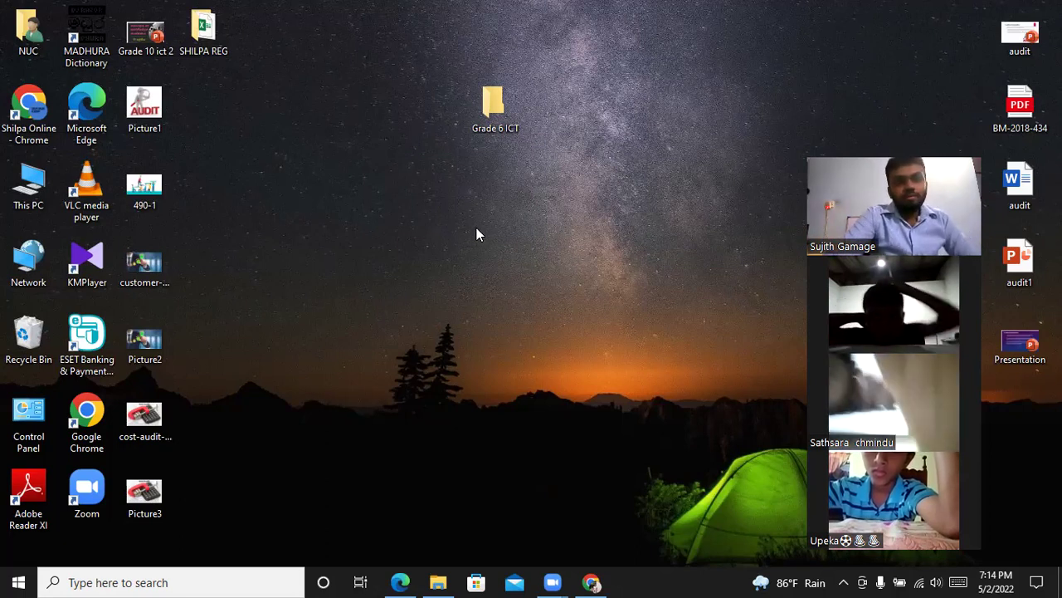
Create a second desktop folder below the Grade 6 ICT folder and name it "Grade 6 Science".
right_click(439, 226)
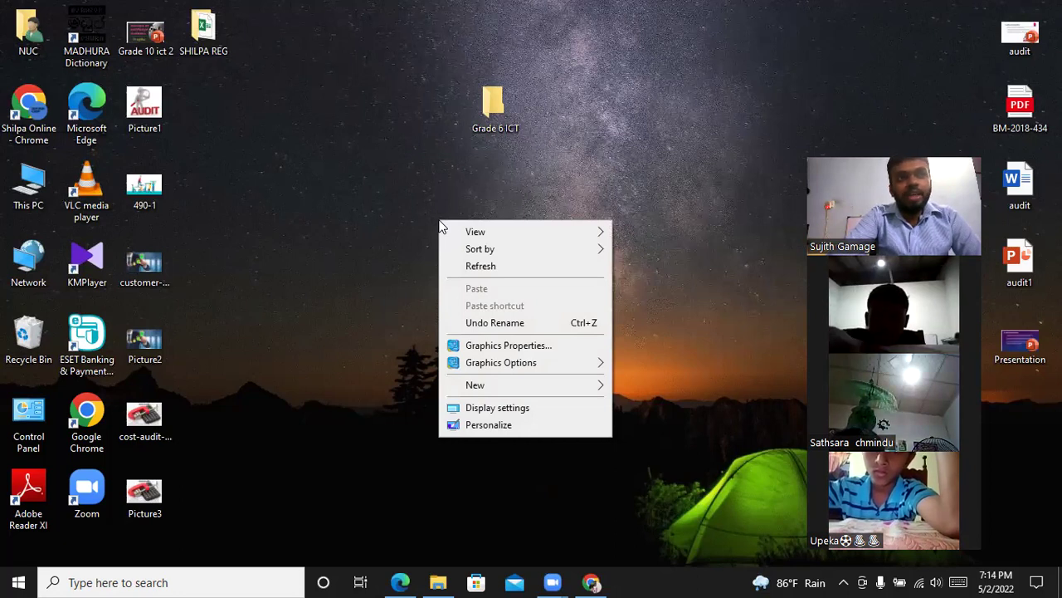
mouse_move(551, 230)
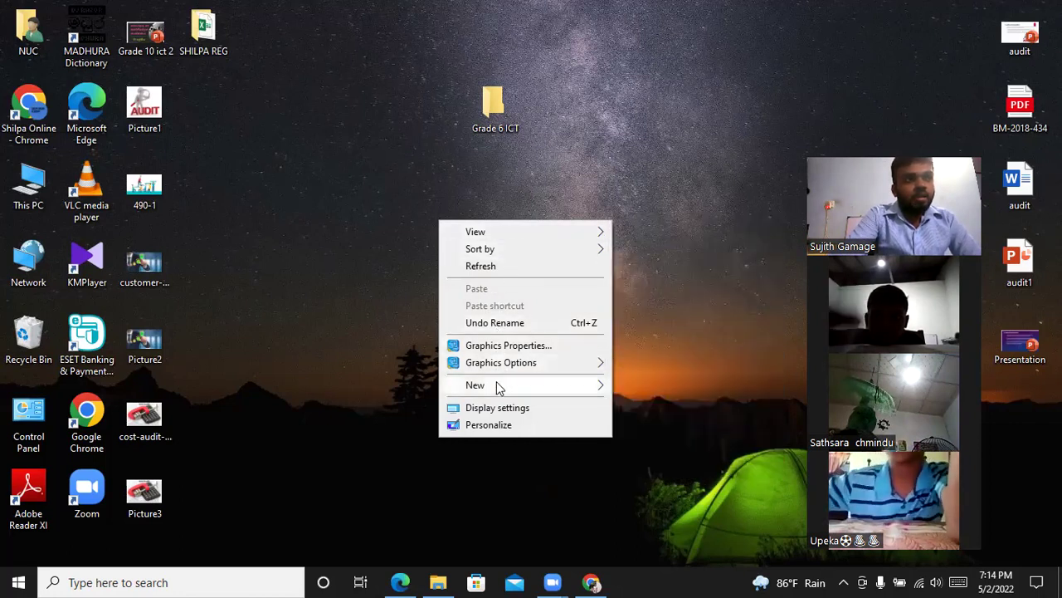
mouse_move(495, 393)
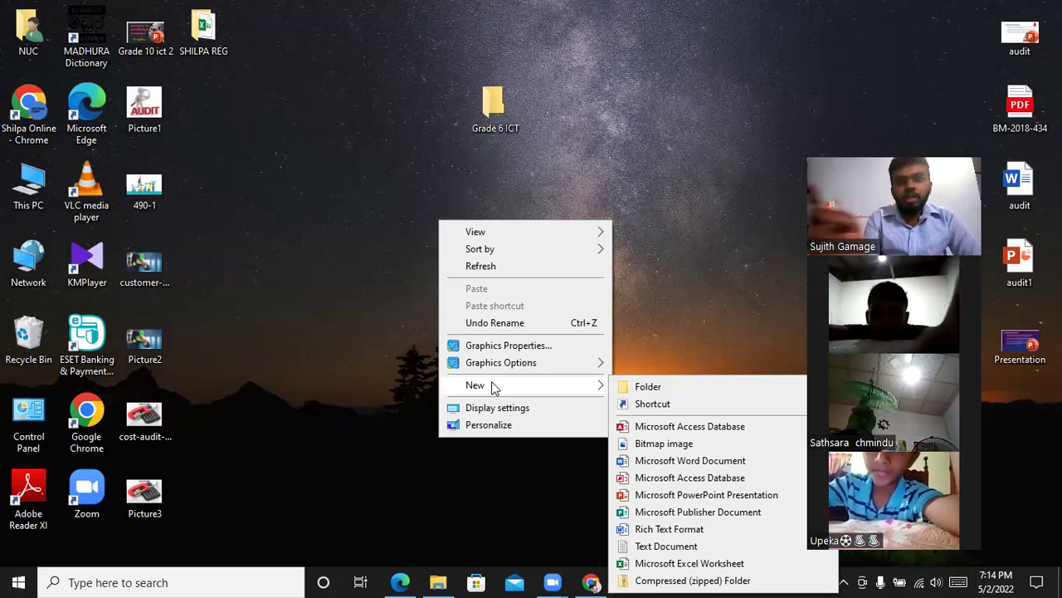
click(646, 388)
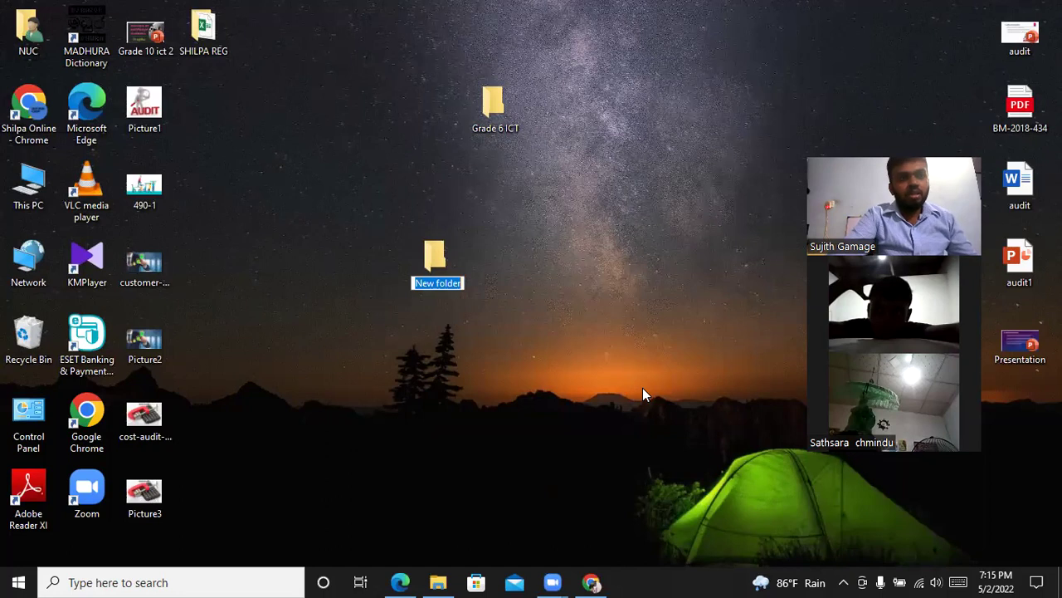
key(BackSpace)
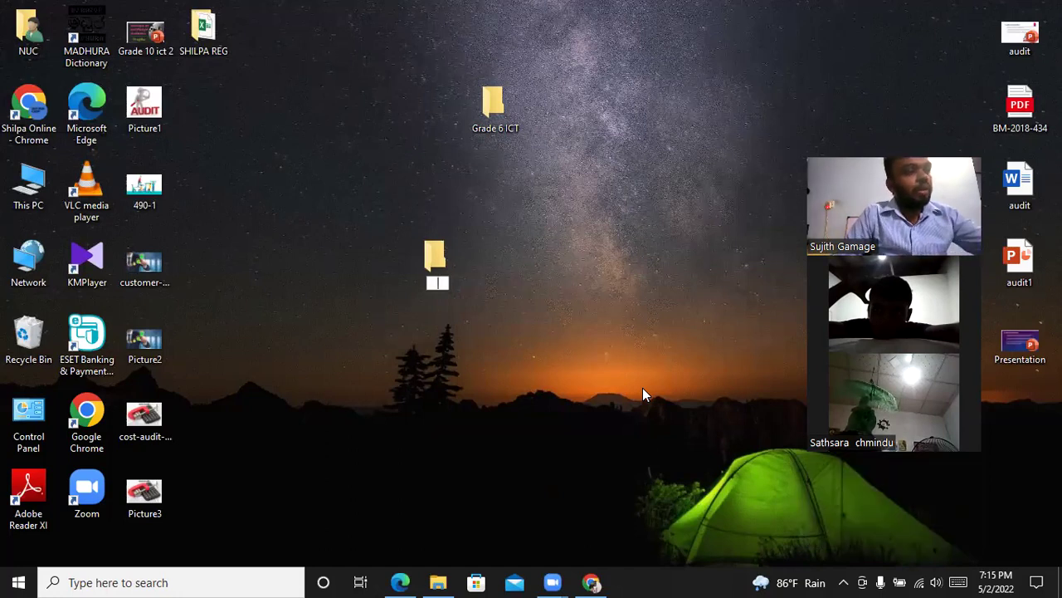
text(Gr)
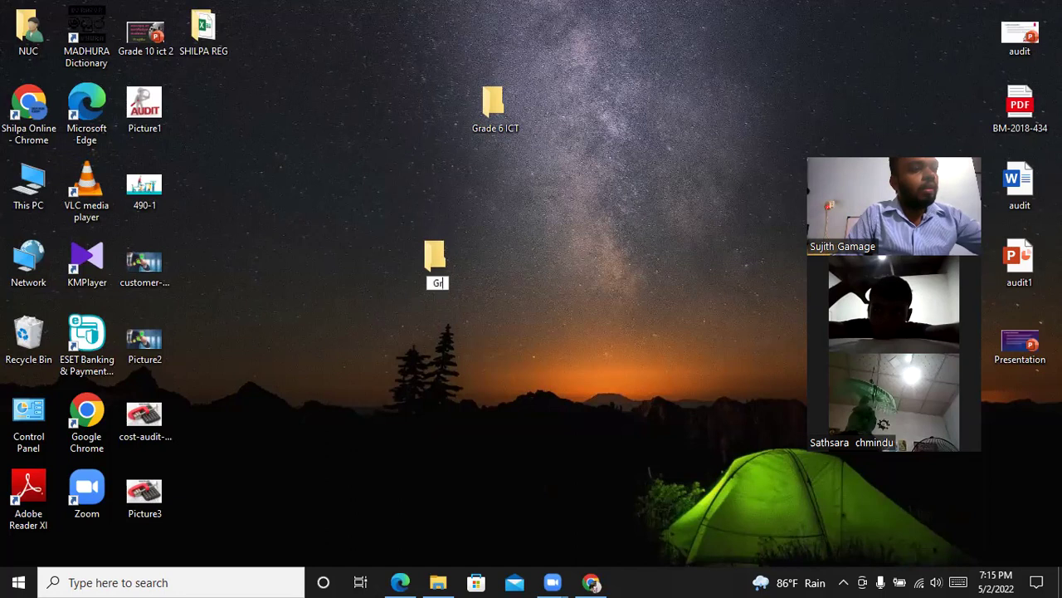
text(ade)
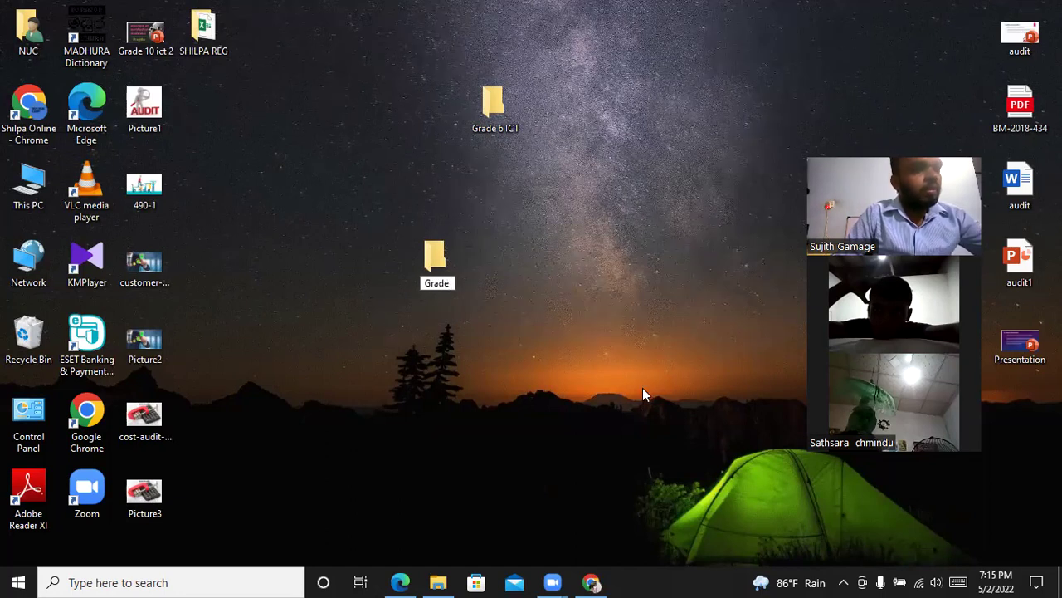
text( 6)
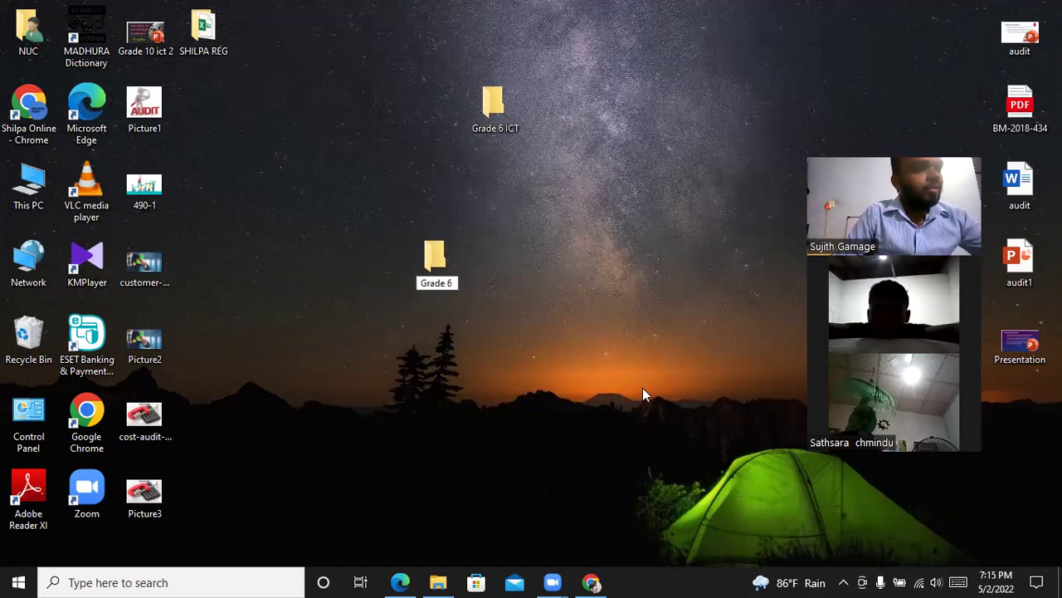
text( Sci)
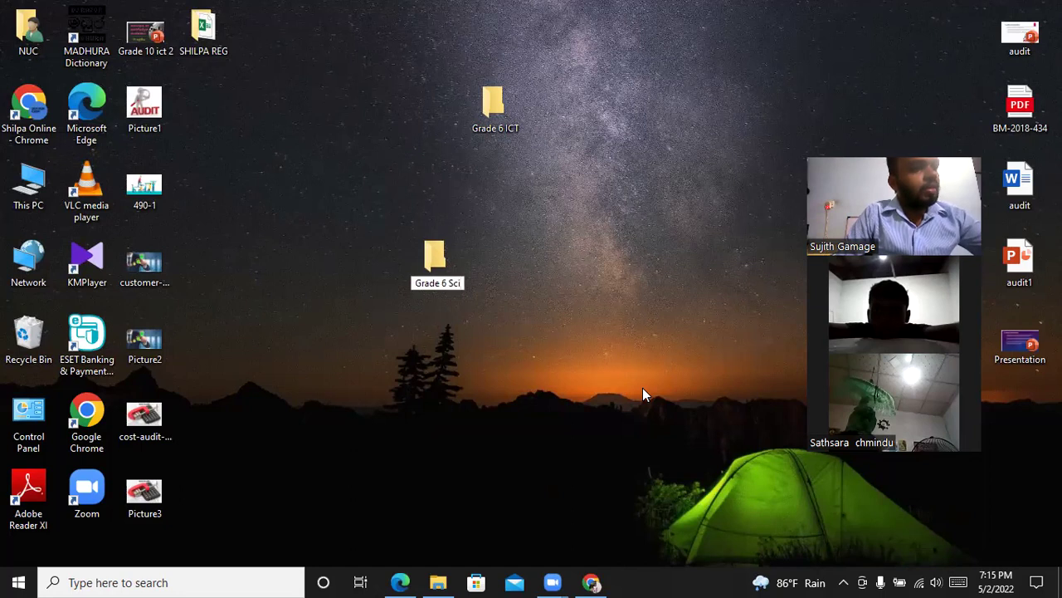
text(ence)
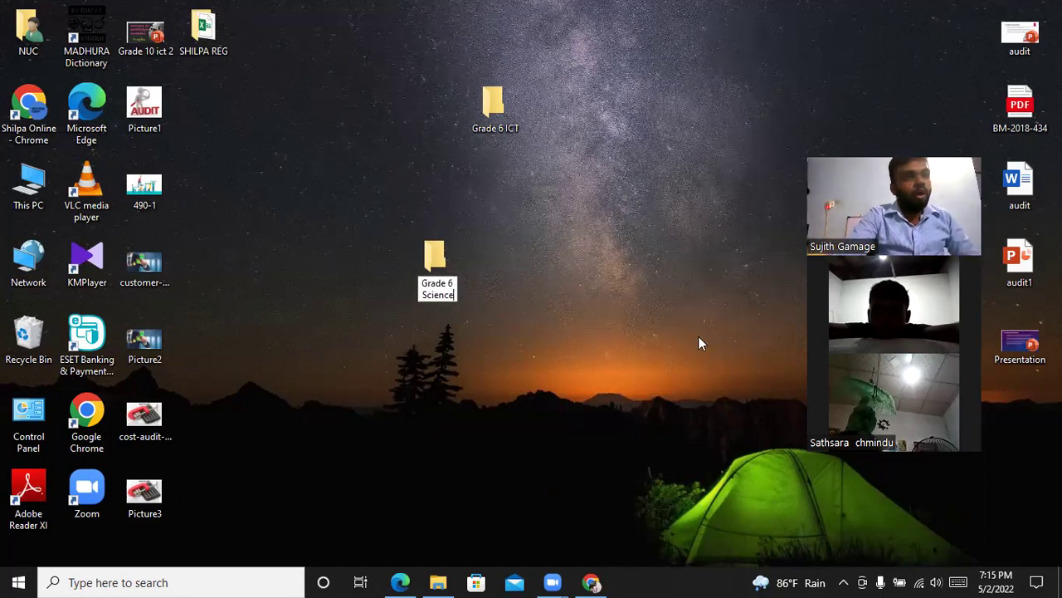
key(Return)
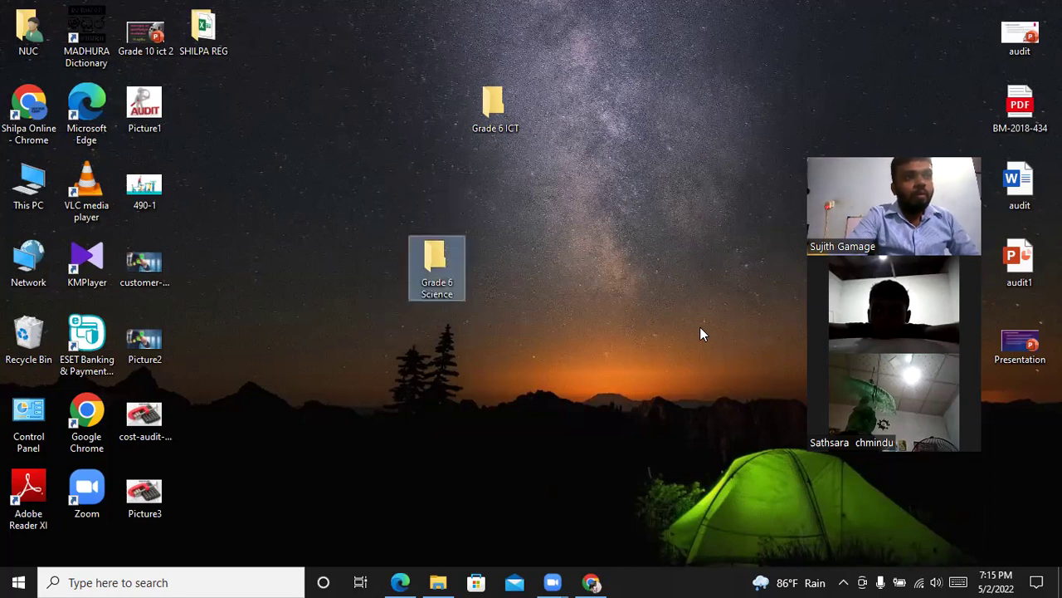
click(664, 293)
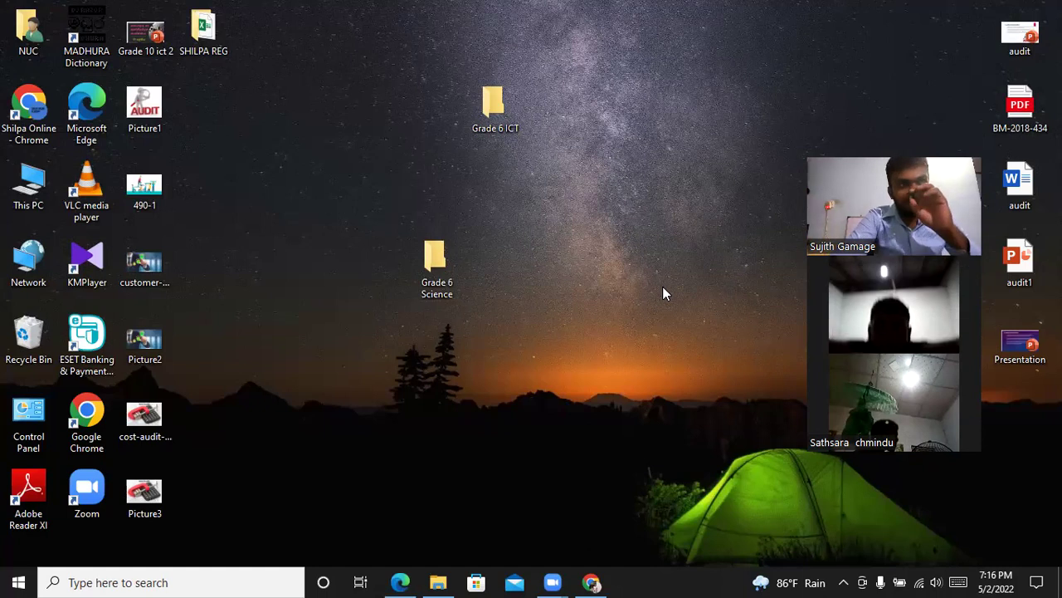
Search Windows for Word, launch it and start a blank document.
click(220, 581)
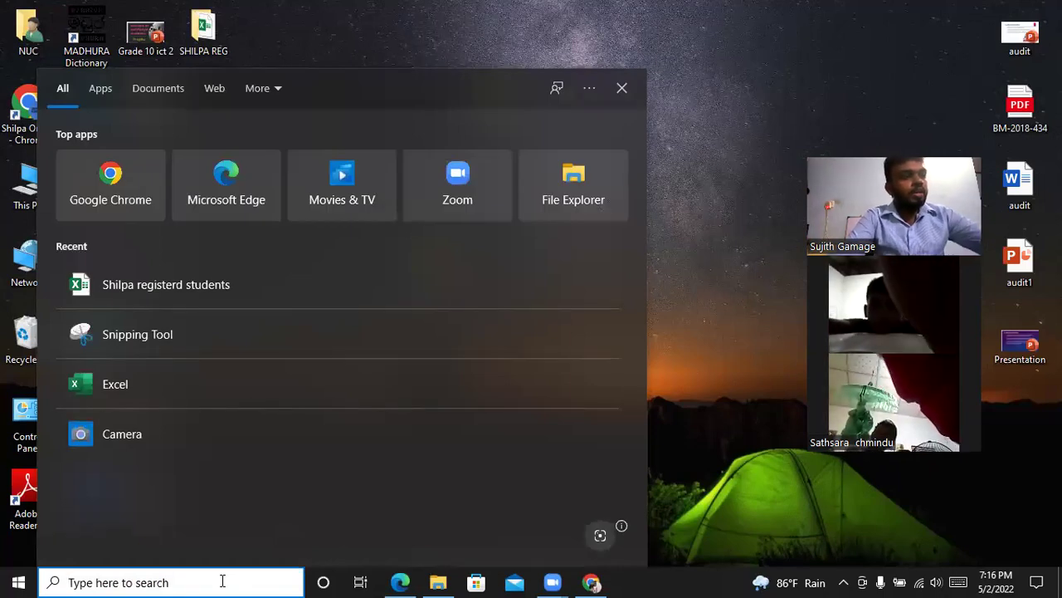
text(woed)
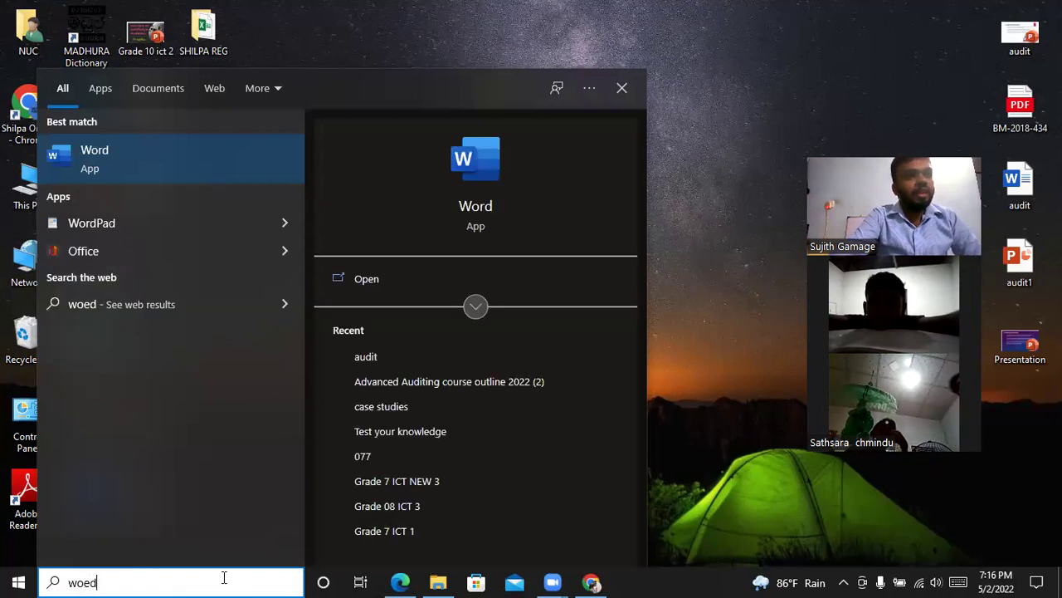
click(489, 168)
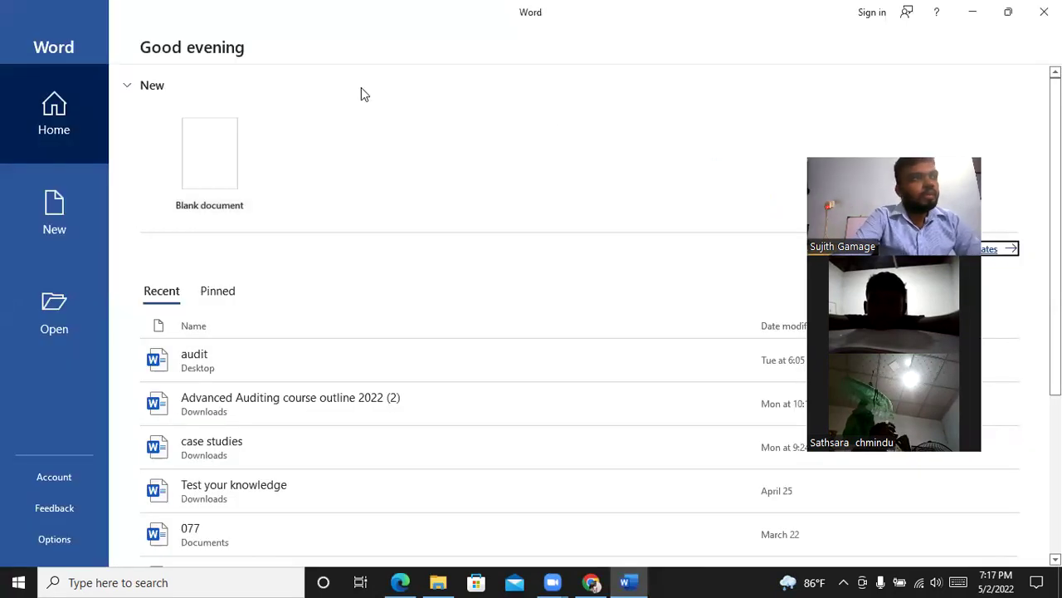
click(229, 150)
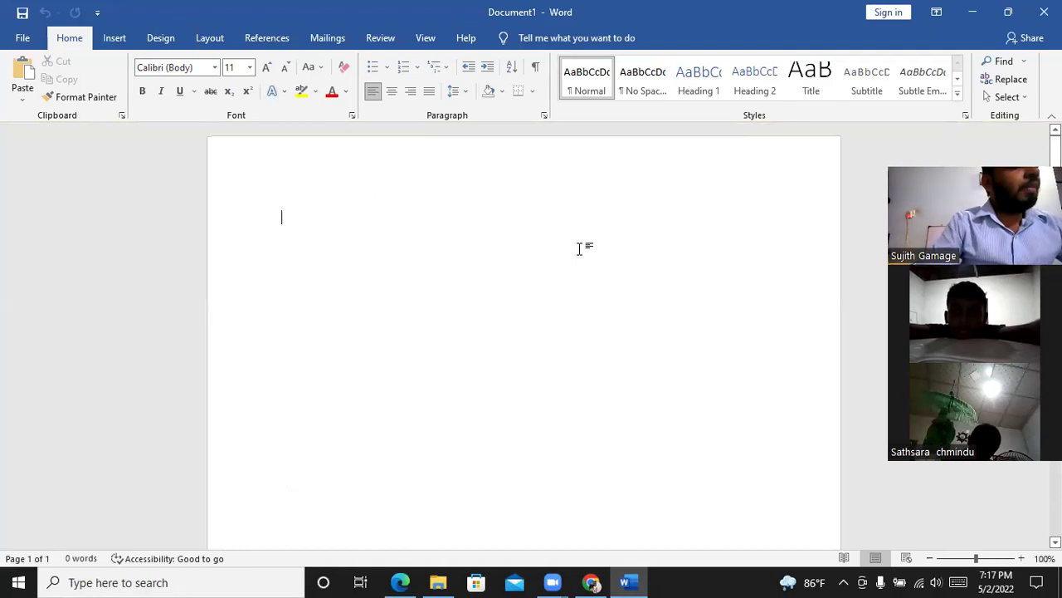
Enter the heading "Grade 6 ICT" in the blank document and set its font size to 72.
text(Grade 6)
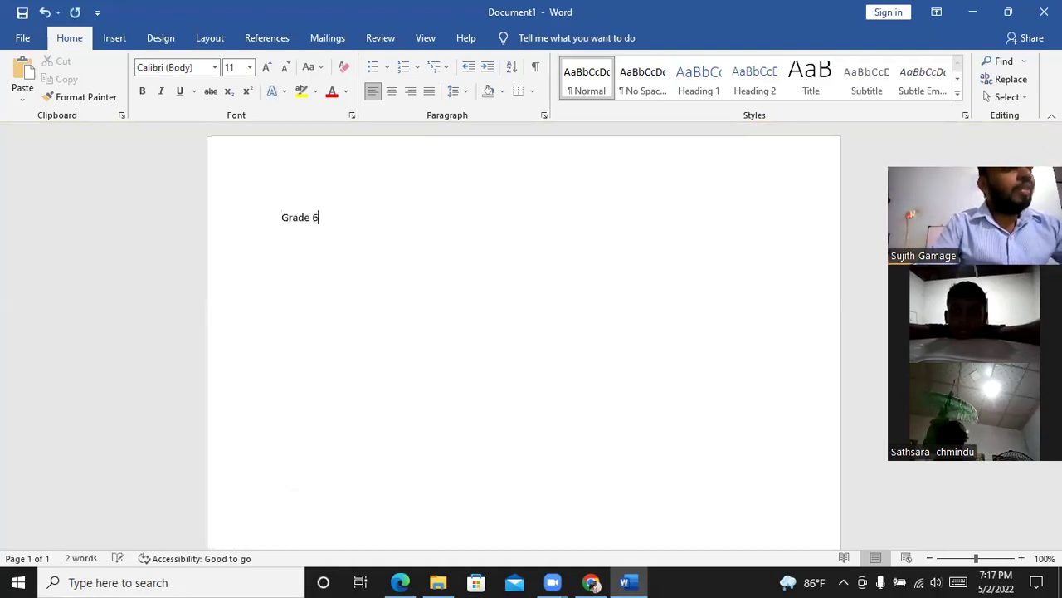
text( ICT)
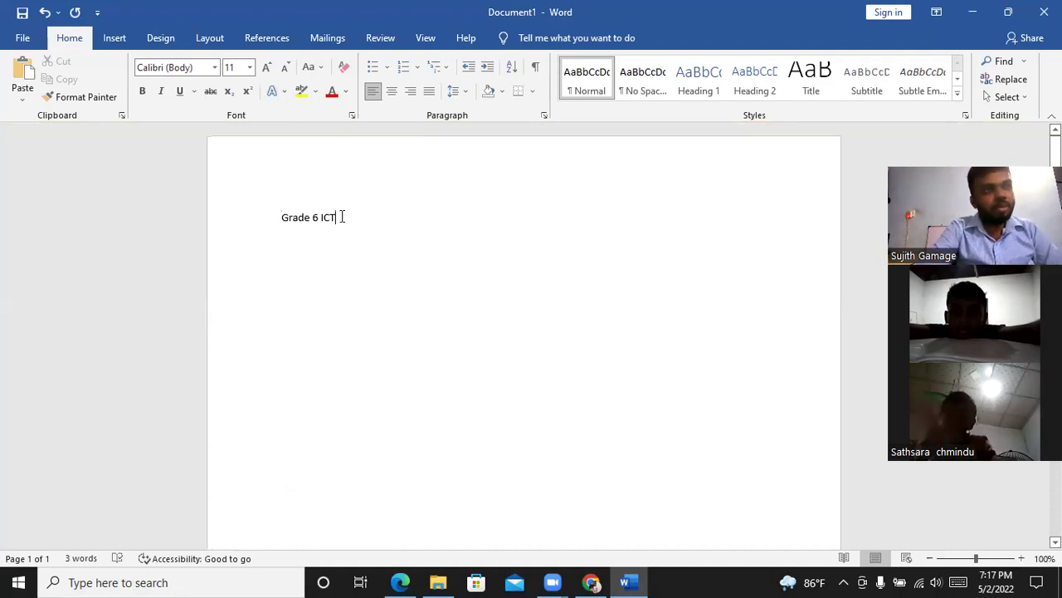
drag(277, 218, 389, 219)
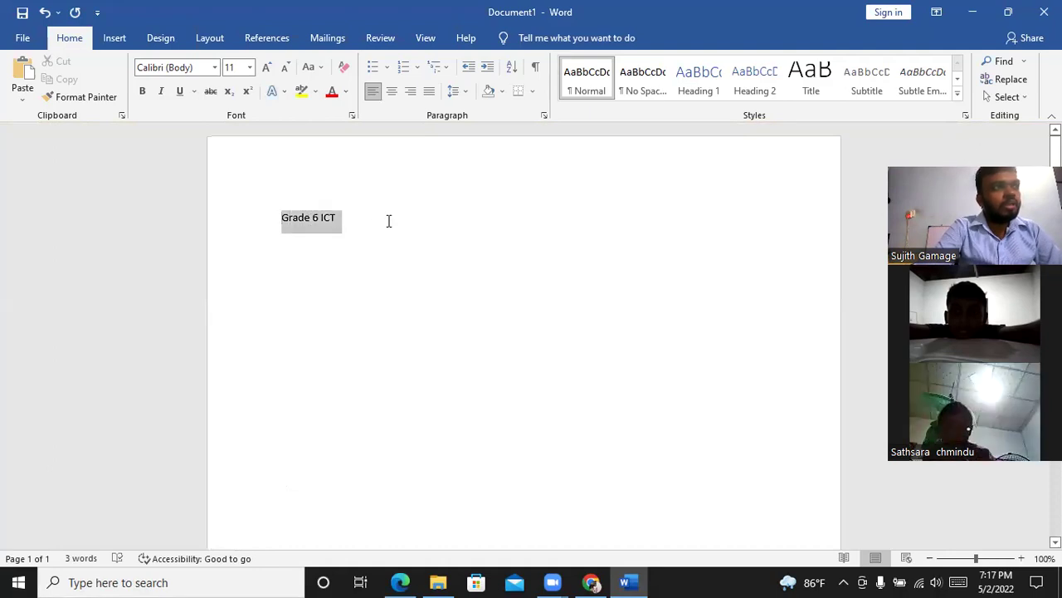
click(249, 67)
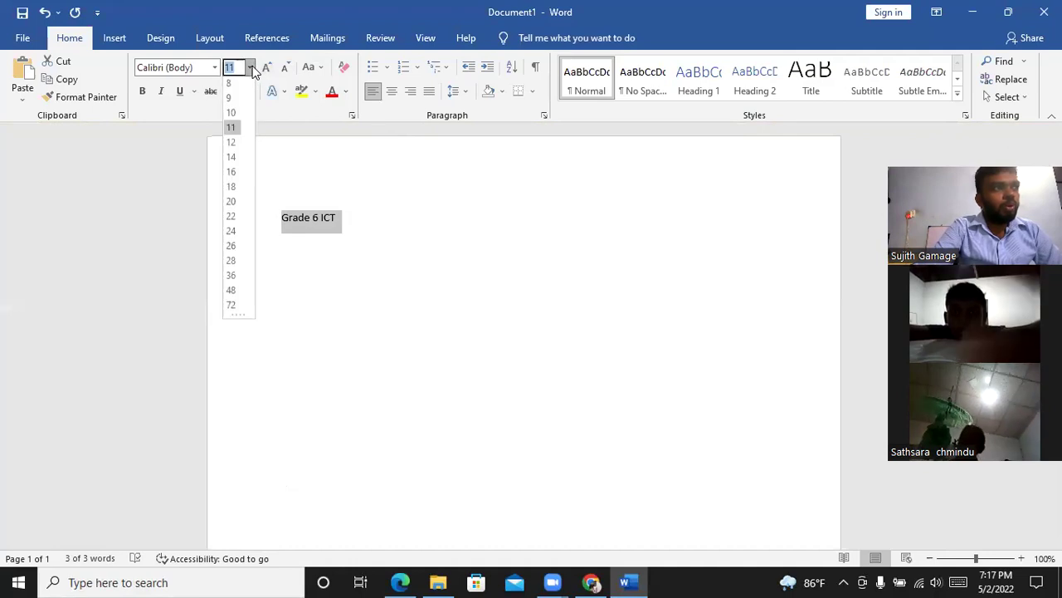
click(233, 306)
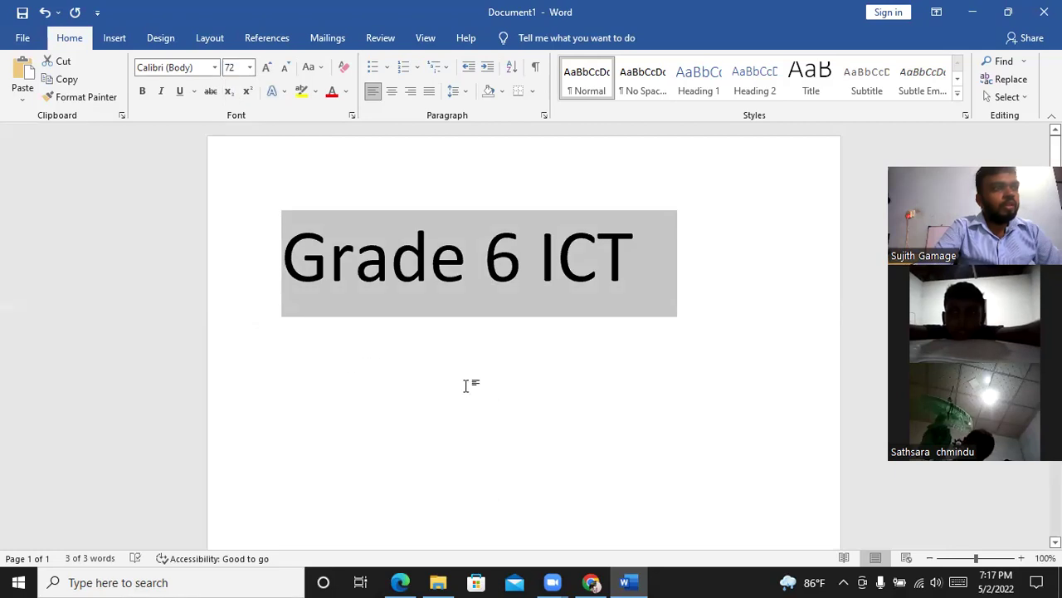
Format the "Grade 6 ICT" heading as bold, italic and underlined, with a green font color.
click(142, 91)
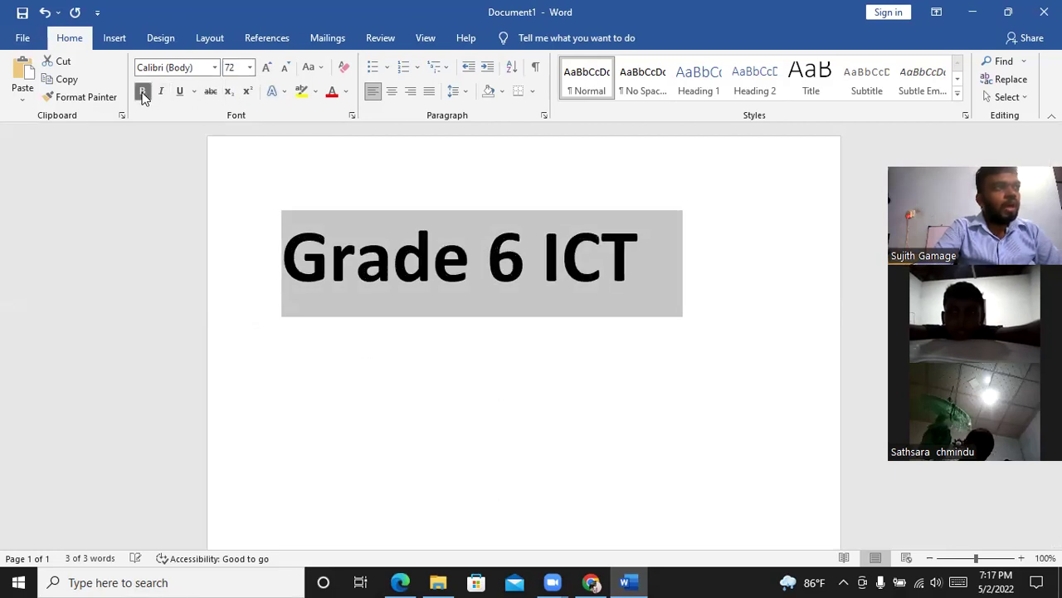
click(163, 93)
click(181, 93)
click(347, 92)
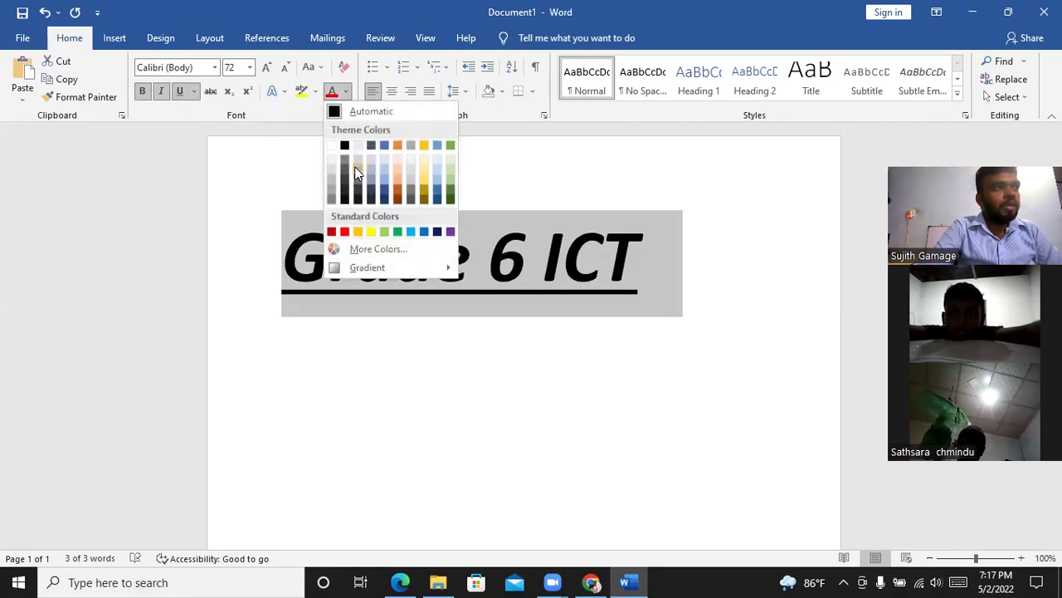
click(401, 233)
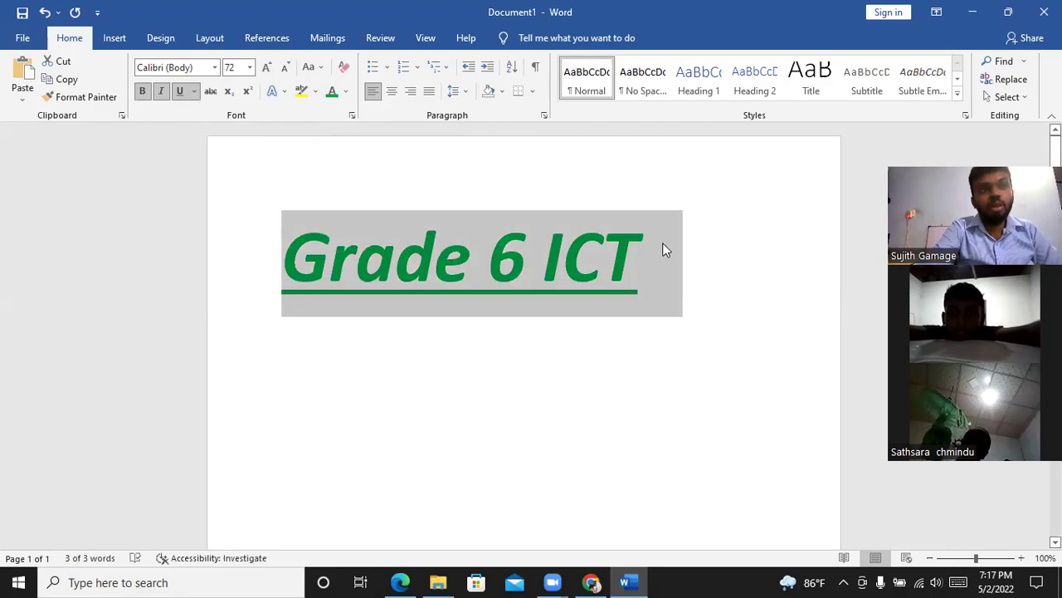
click(723, 230)
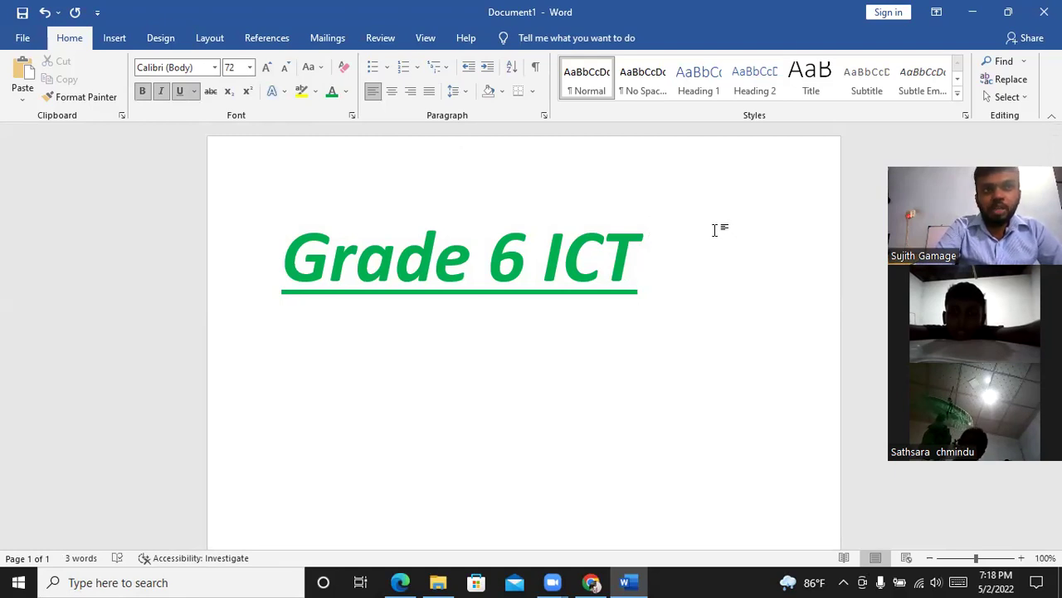
Minimize the document, search Windows for PowerPoint, start a blank presentation and dismiss the license notice.
click(976, 13)
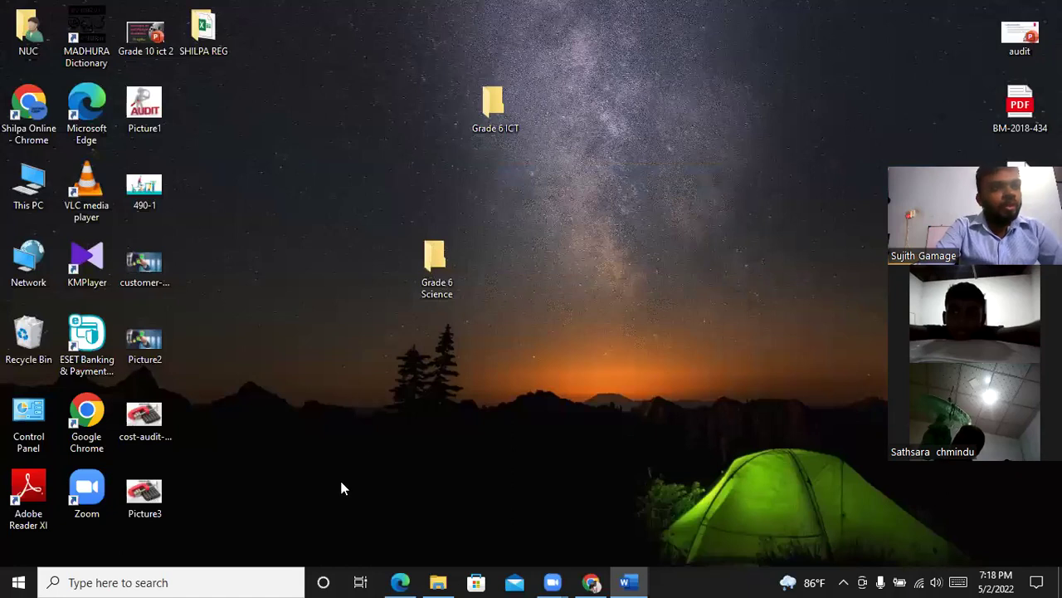
click(245, 581)
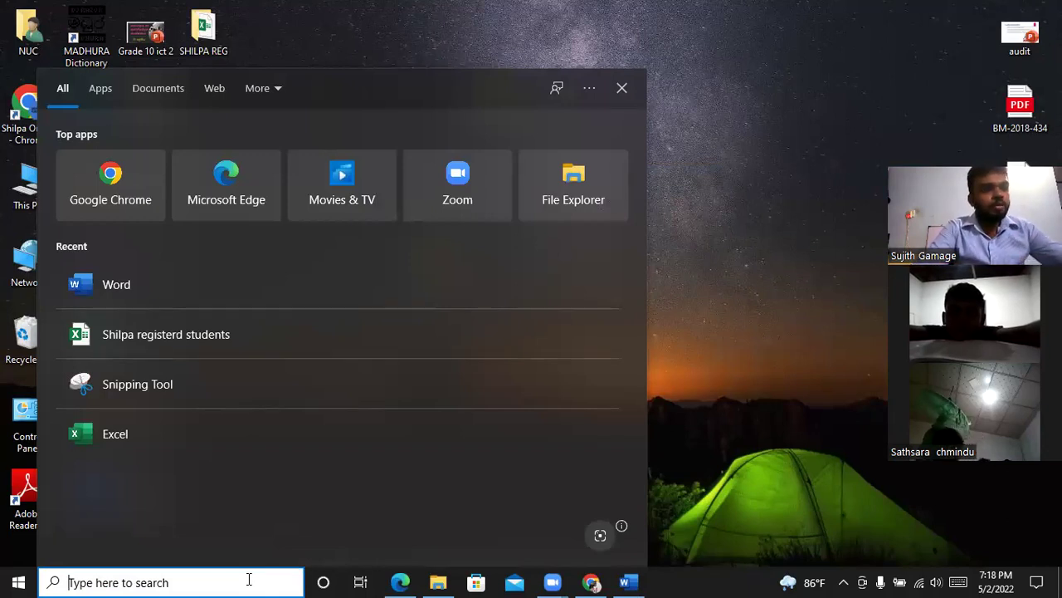
text(p)
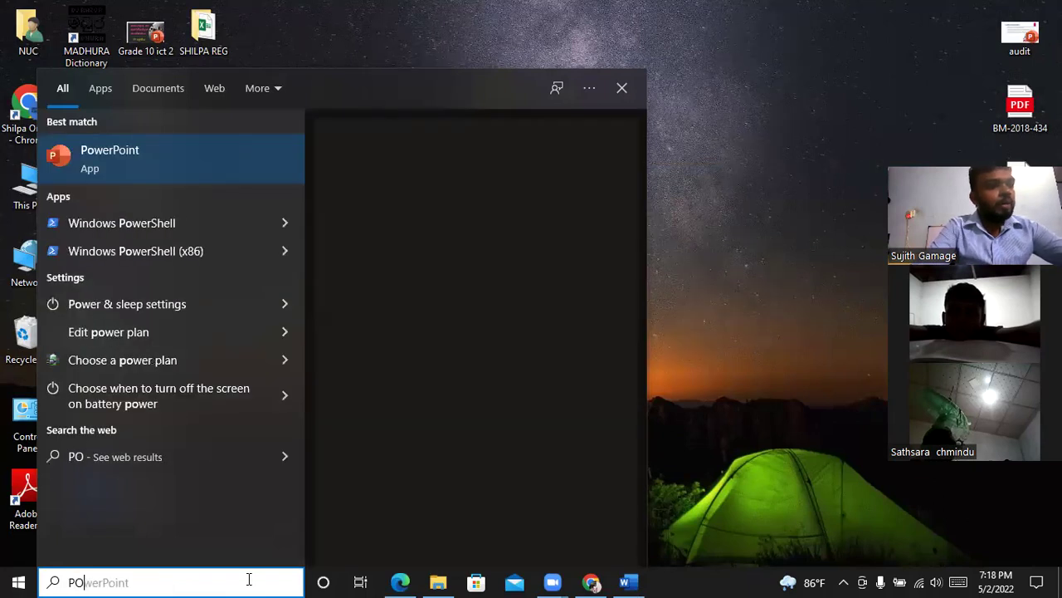
text(WRE)
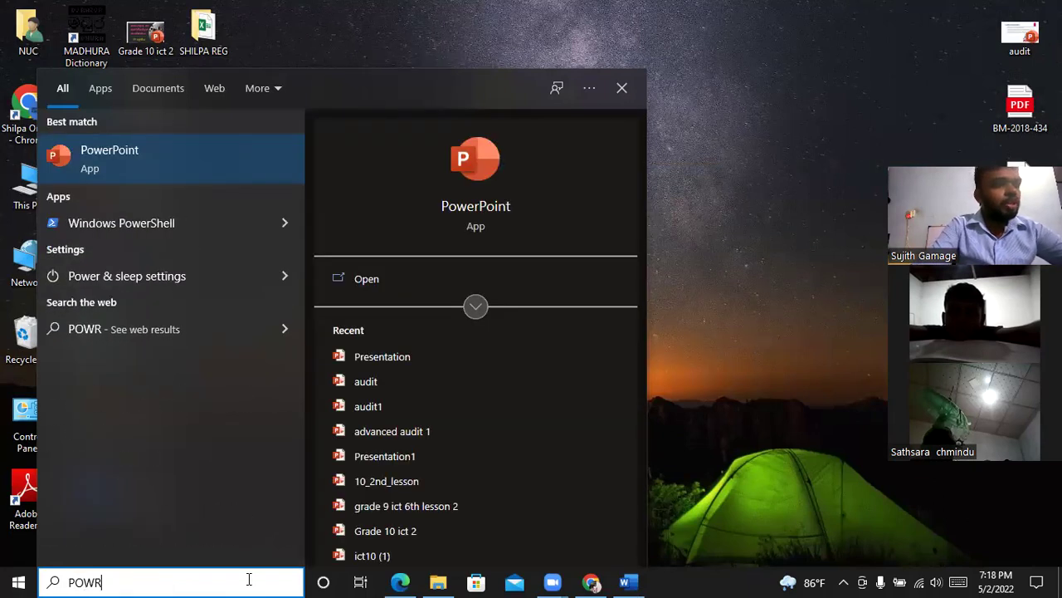
click(456, 155)
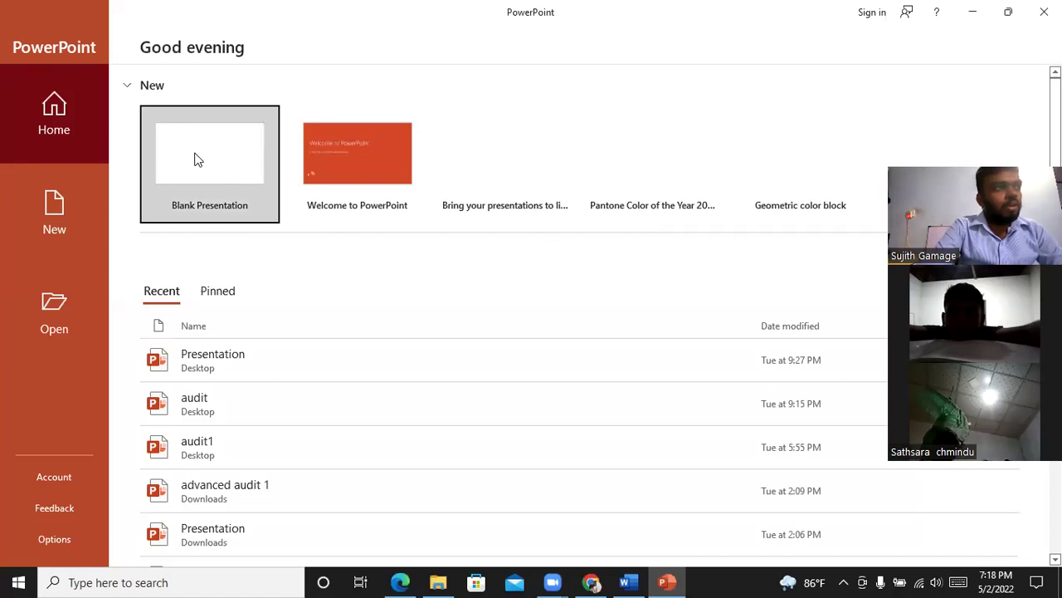
click(197, 160)
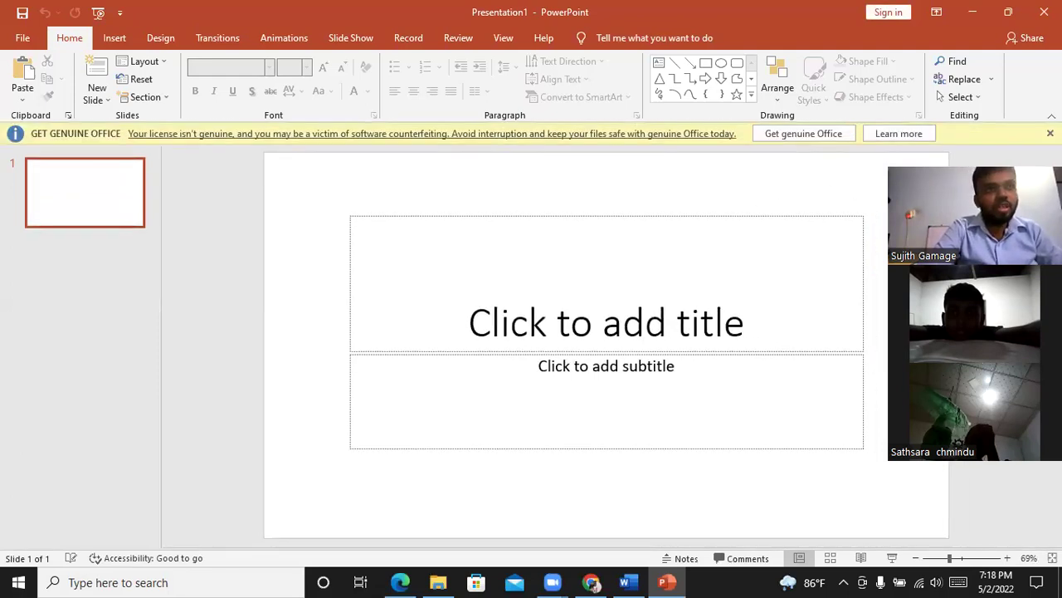
click(1050, 133)
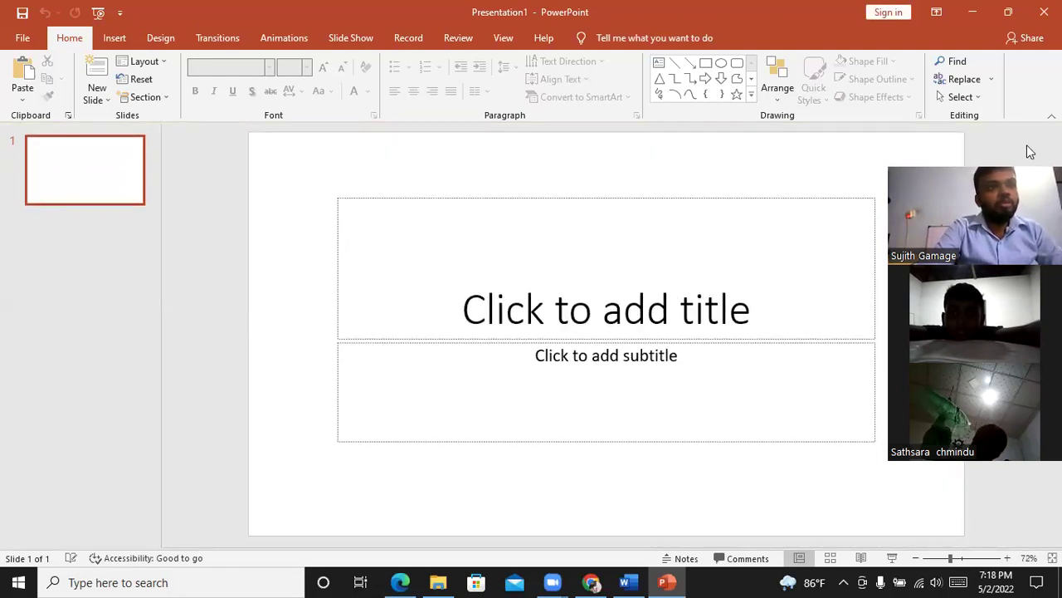
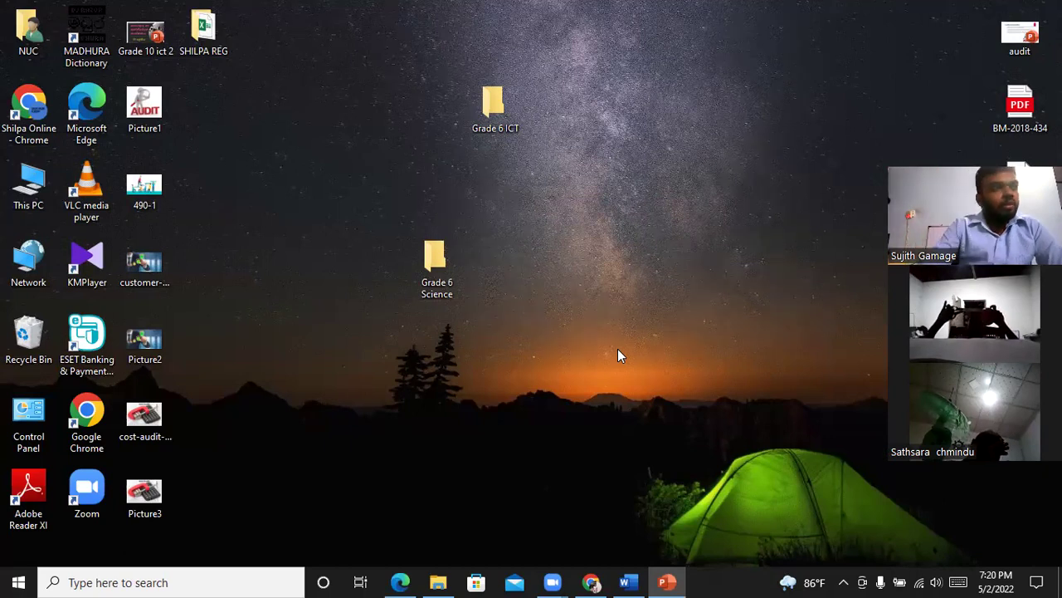
Switch to Chrome and review pages 8 and 9 of the Grade 6 ICT lesson PDF, viewing page 9 full screen before returning to the desktop.
click(591, 582)
scroll(752, 276, down, 4)
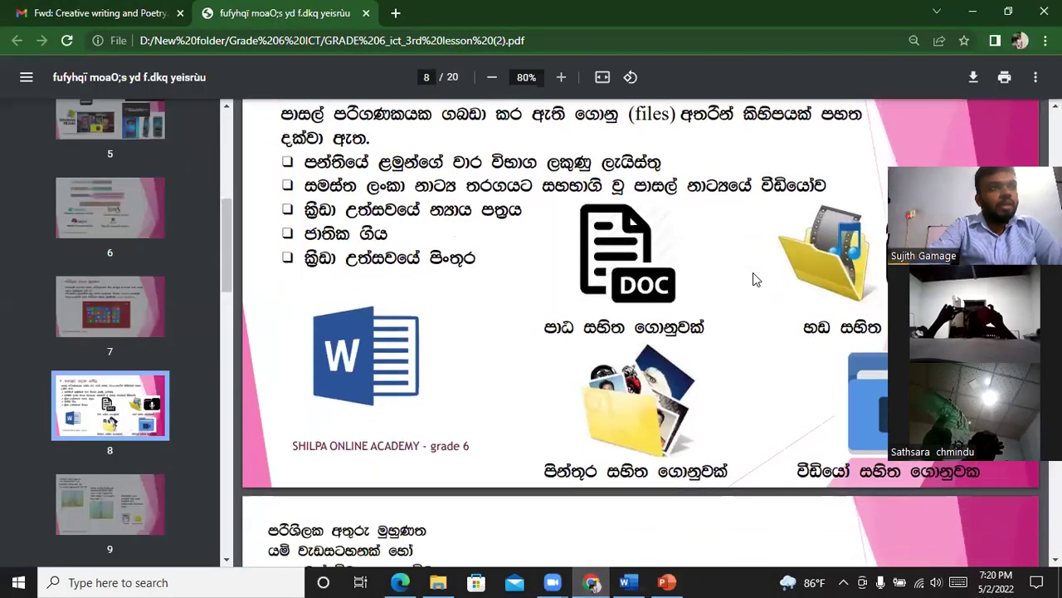
scroll(753, 272, down, 4)
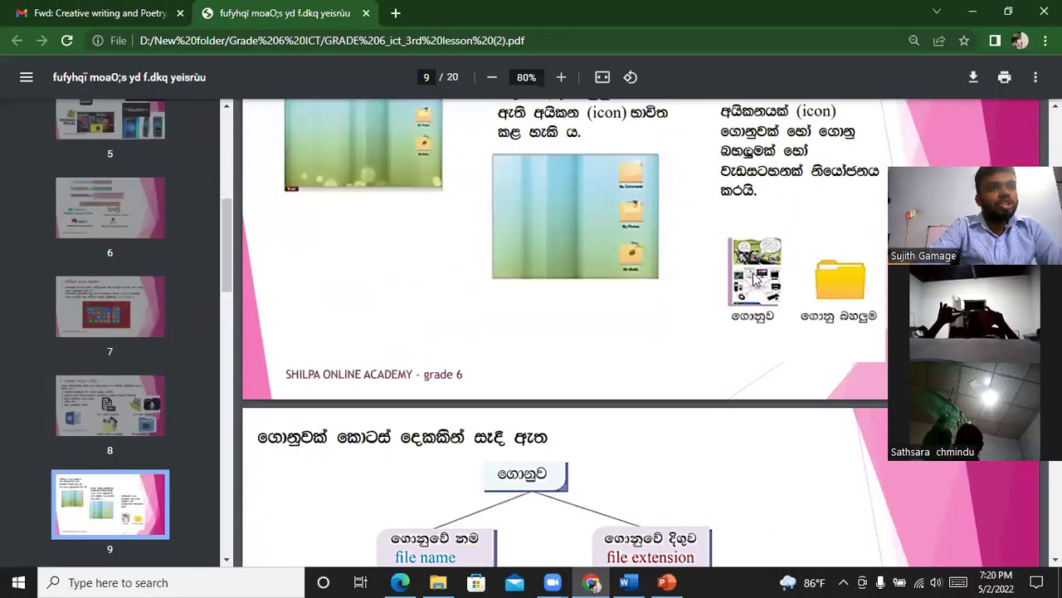
scroll(912, 126, up, 2)
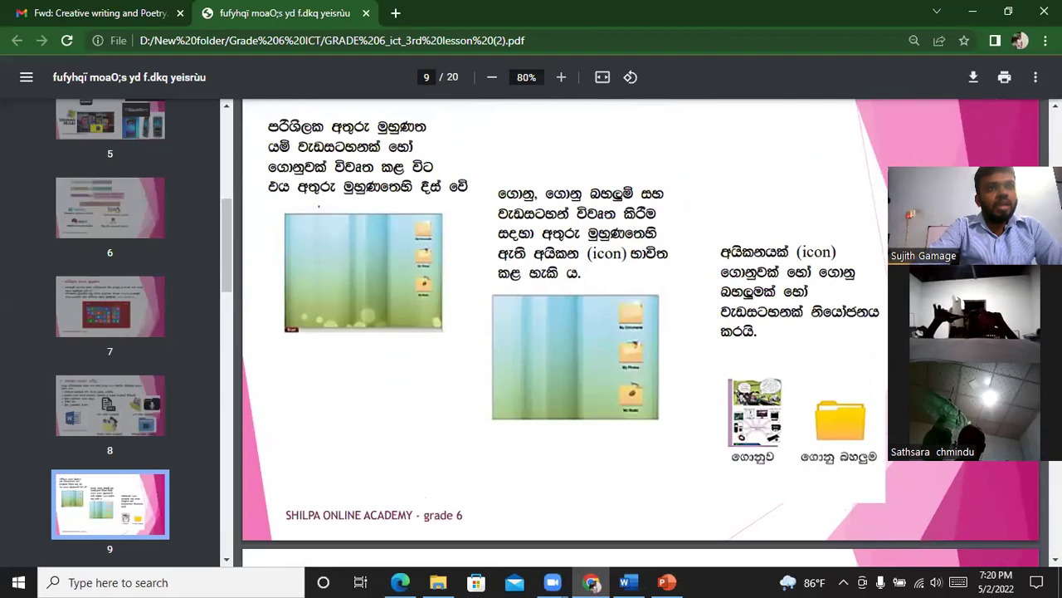
drag(975, 216, 840, 216)
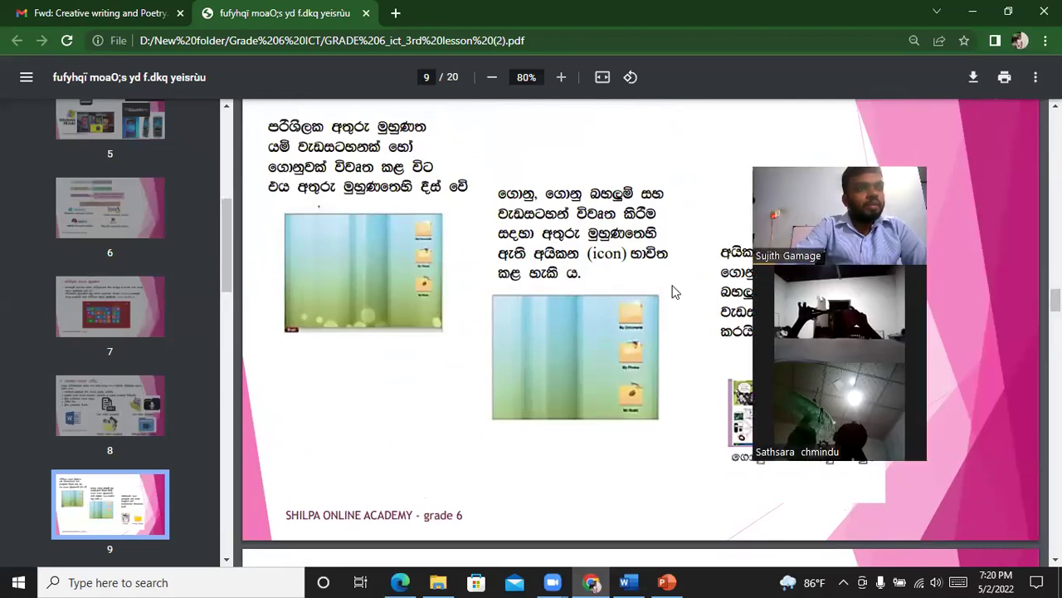
drag(840, 216, 975, 203)
key(F11)
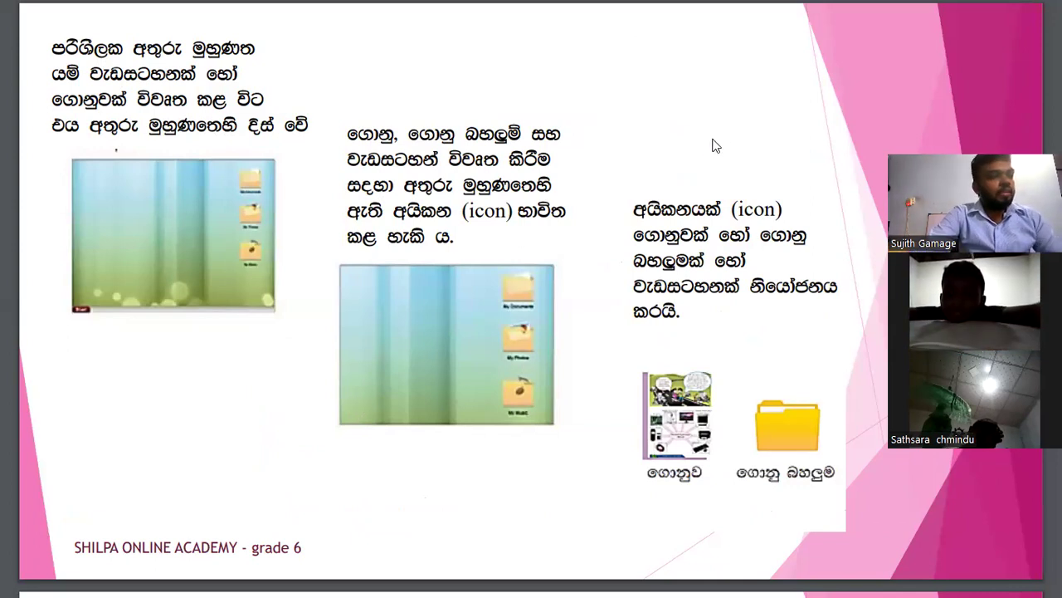
key(Escape)
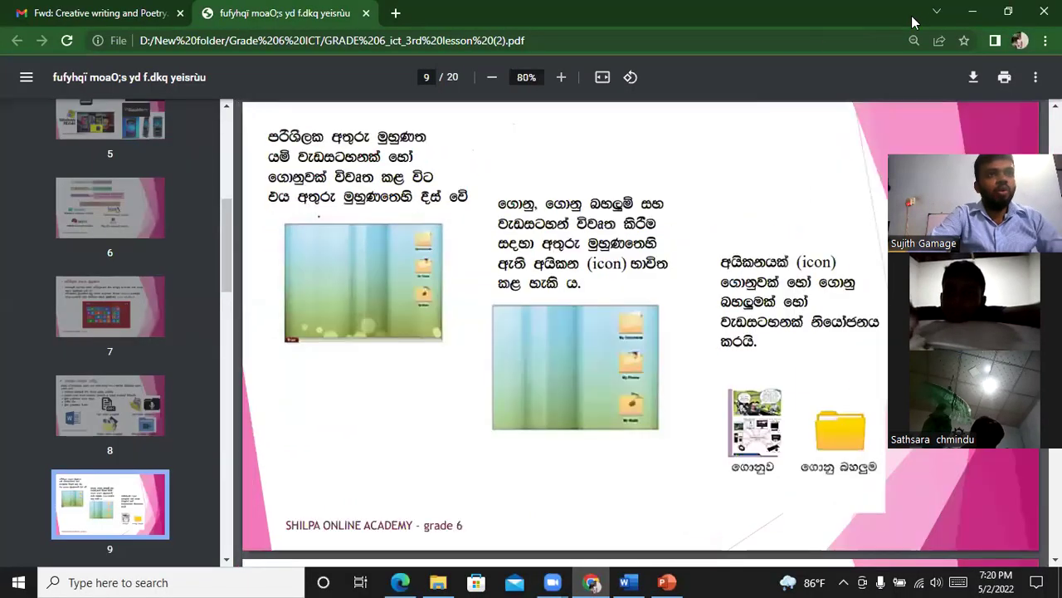
click(969, 12)
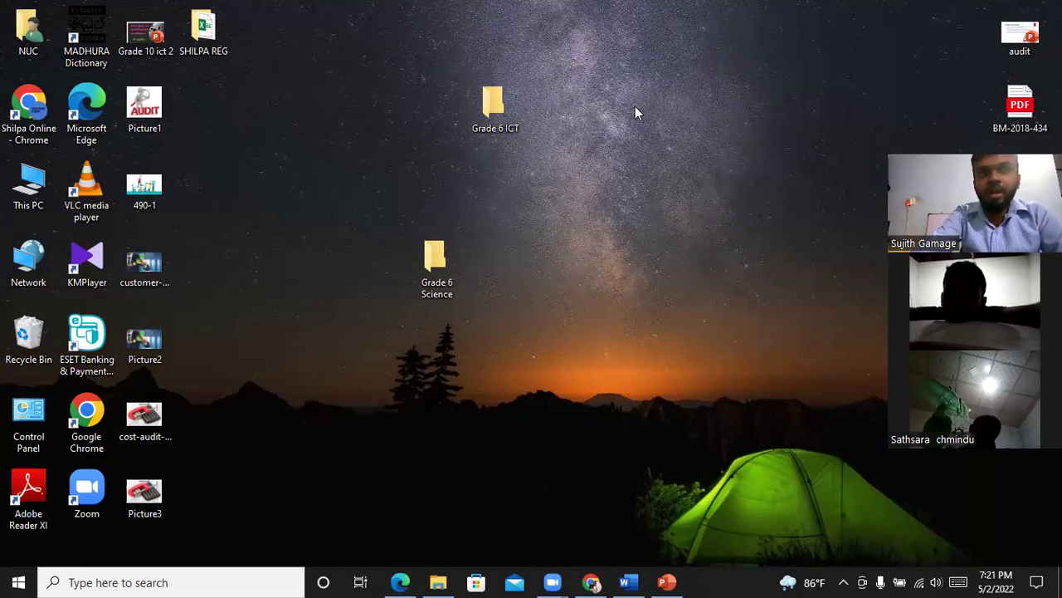
Open the Grade 6 ICT and Grade 6 Science desktop folders in turn to view their contents, closing each one.
click(495, 111)
double_click(496, 111)
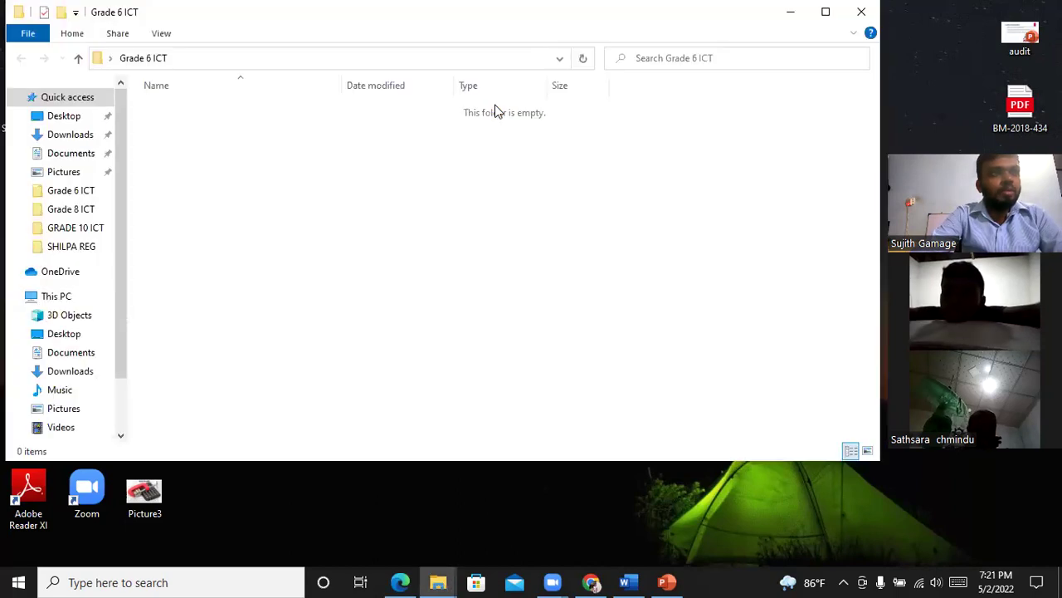
click(861, 12)
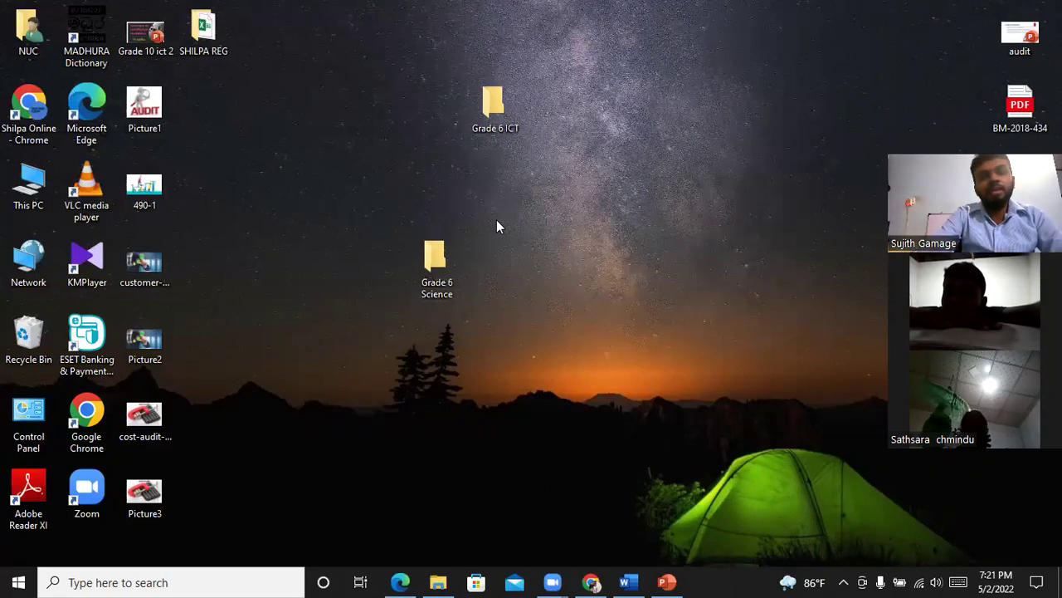
click(439, 259)
double_click(439, 259)
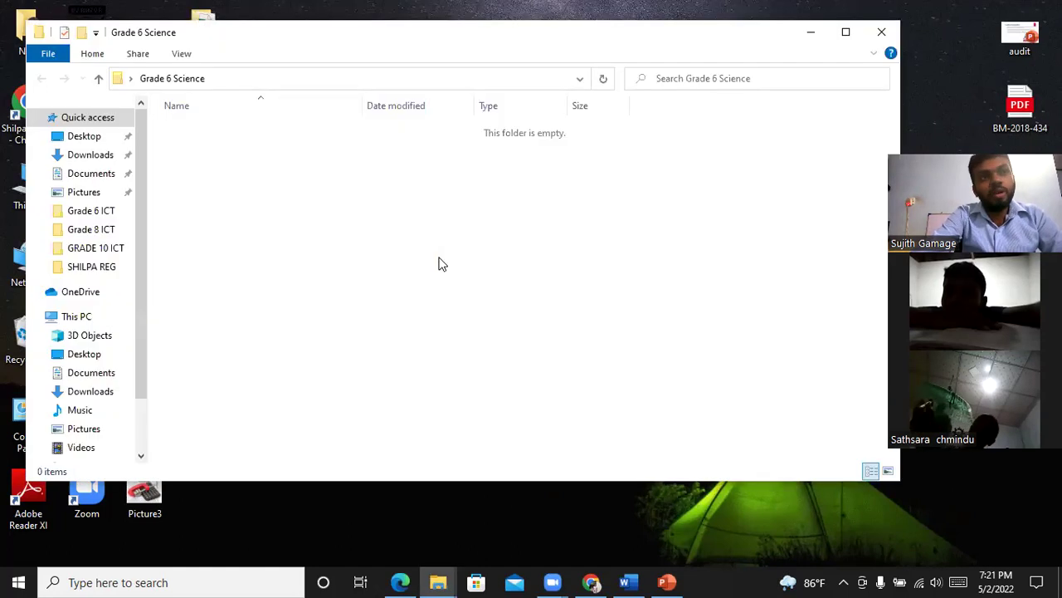
click(881, 33)
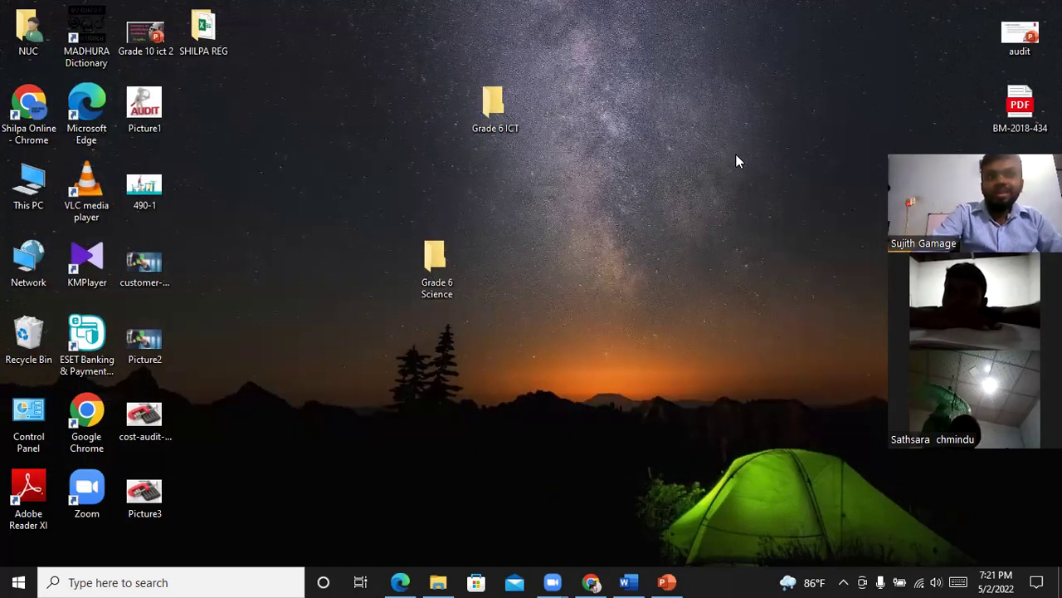
Demonstrate different ways of opening the Grade 6 ICT desktop folder, closing its window each time.
right_click(501, 104)
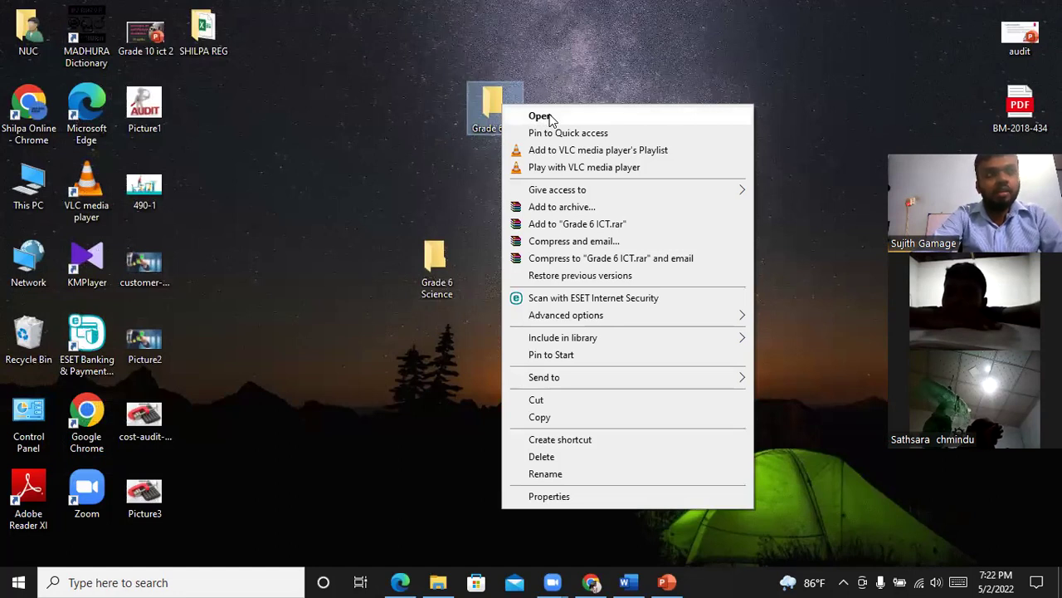
click(541, 117)
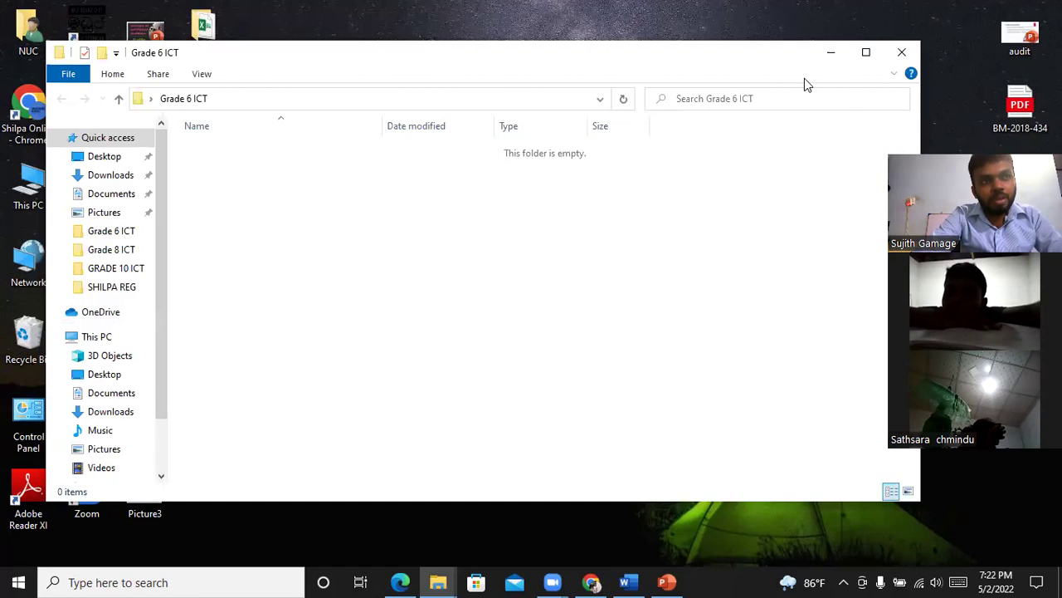
click(903, 52)
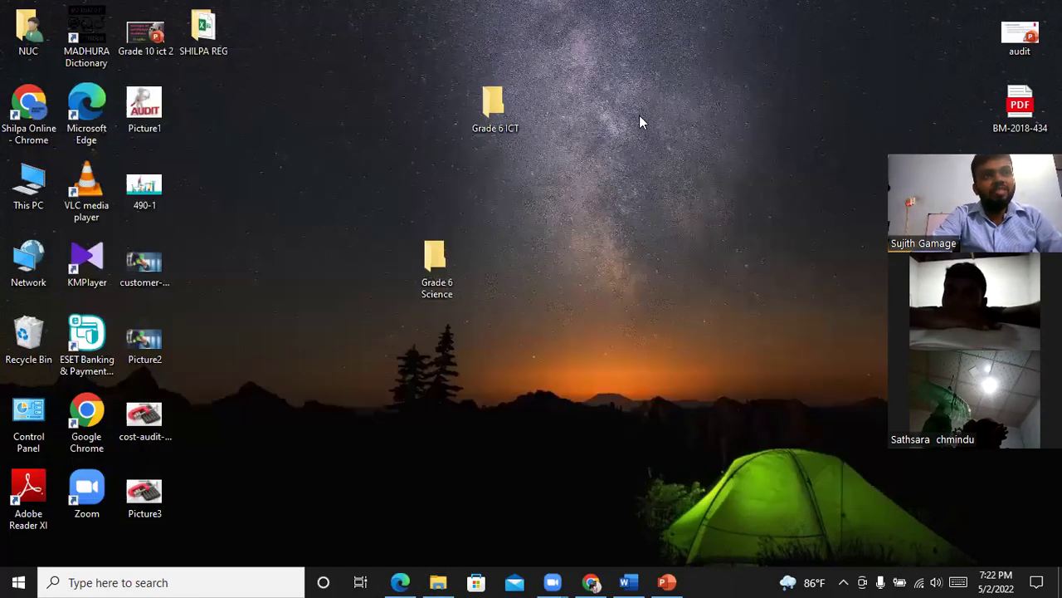
double_click(495, 107)
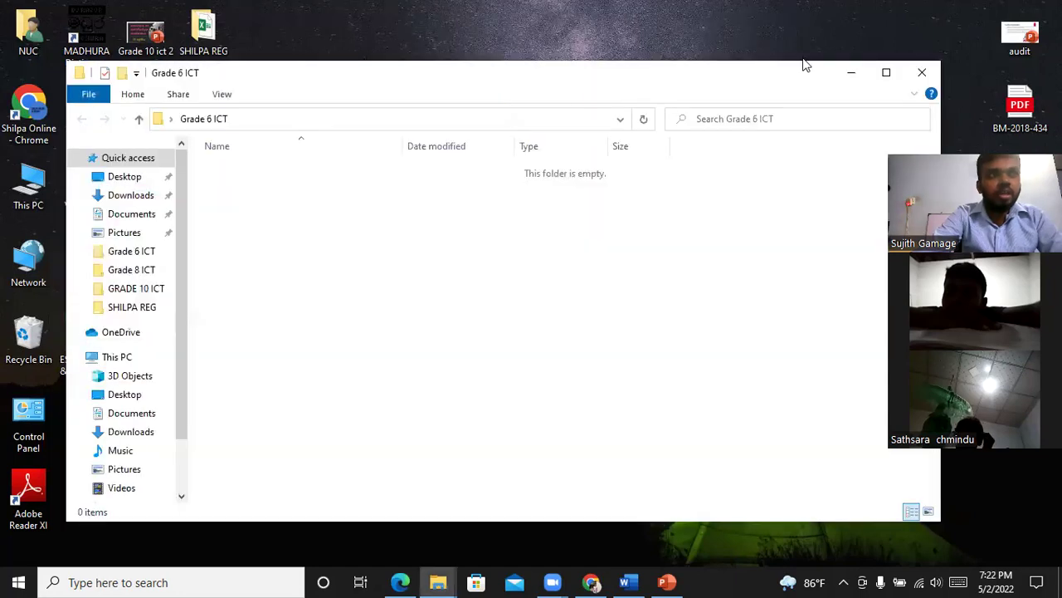
click(920, 74)
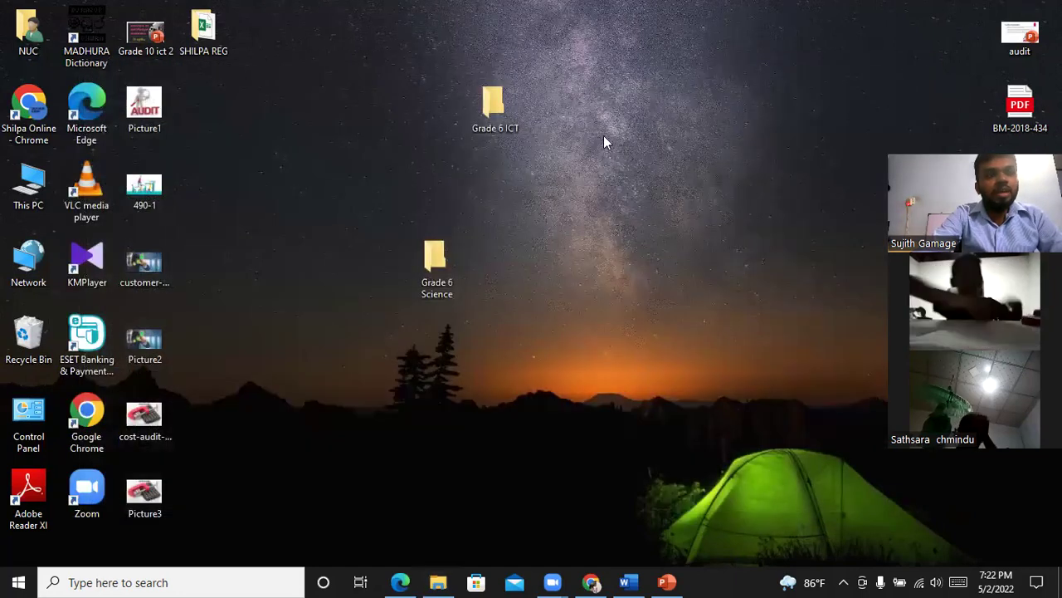
click(498, 106)
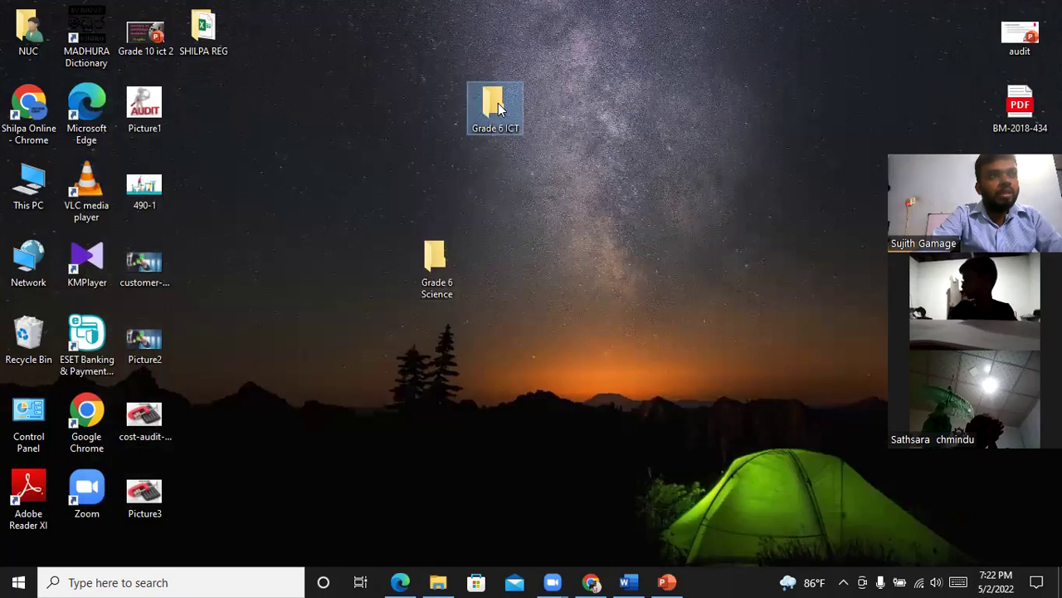
right_click(498, 107)
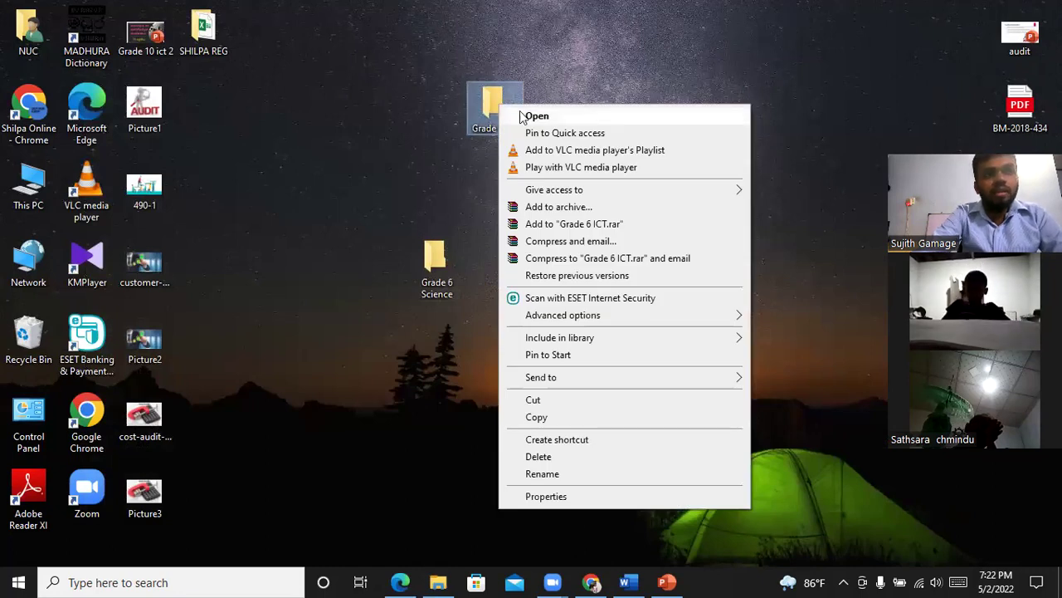
click(580, 117)
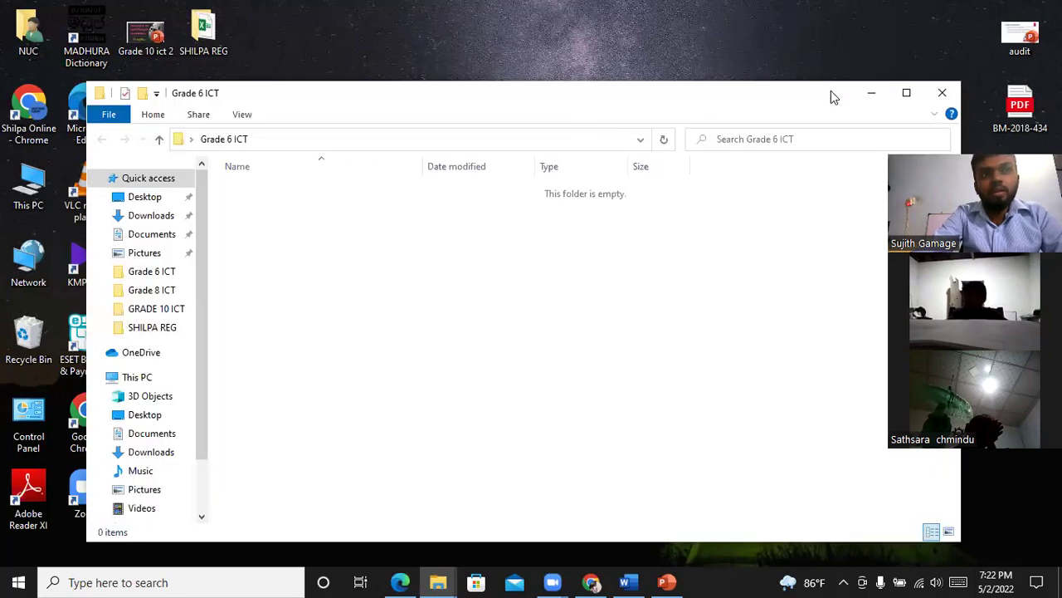
click(943, 92)
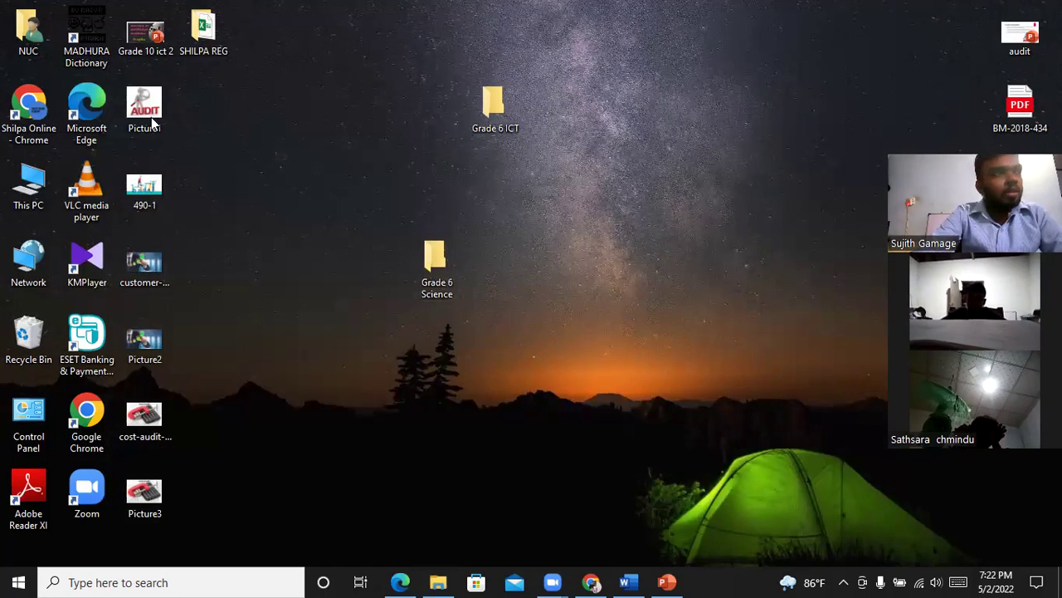
Browse from This PC through drive D: and New folder to the Grade 6 ICT folder, view its files, and minimize the window.
double_click(39, 184)
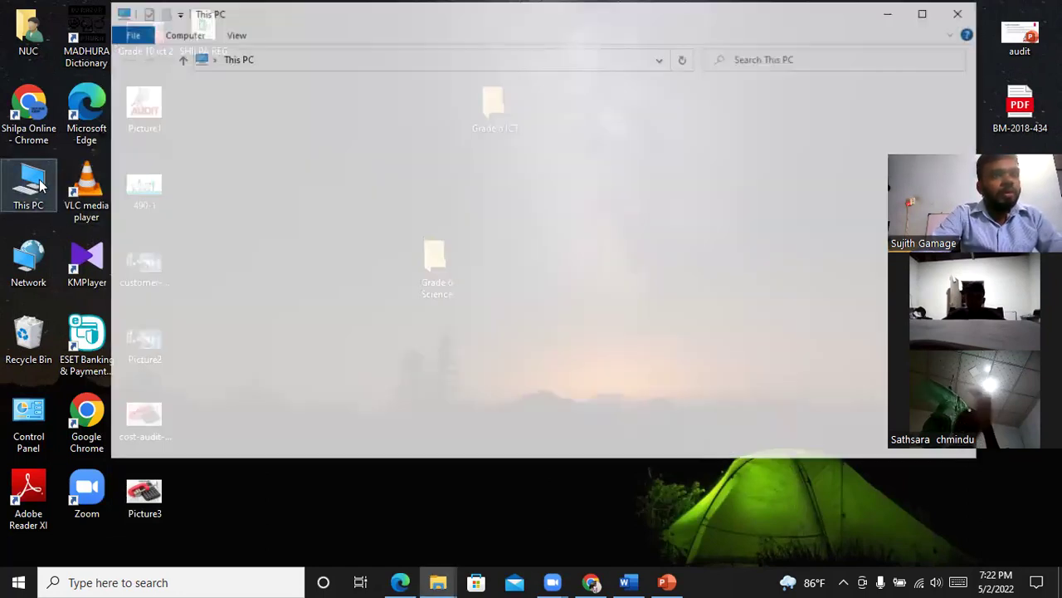
double_click(546, 274)
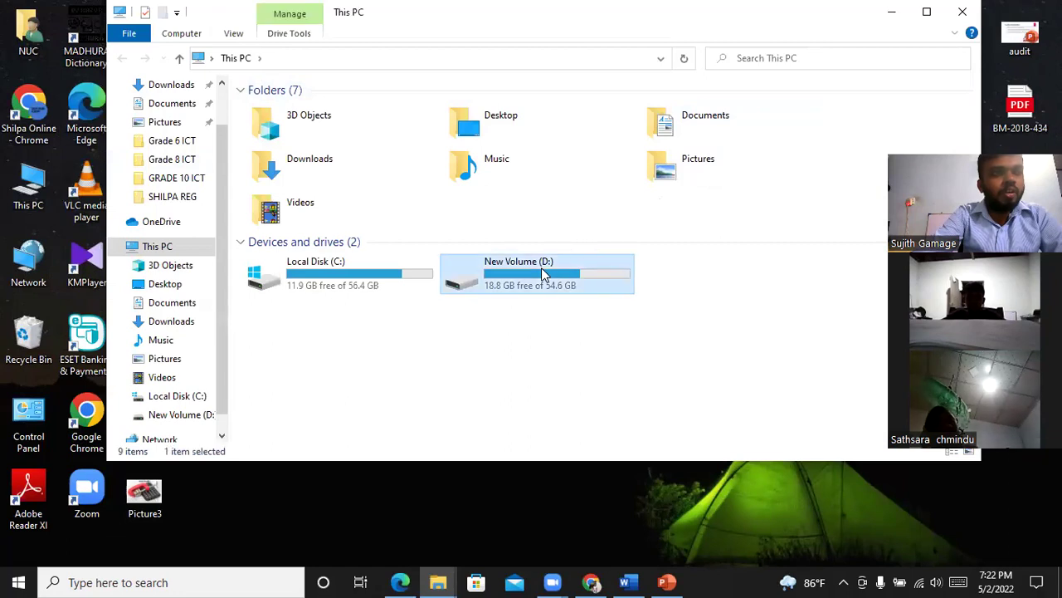
double_click(302, 157)
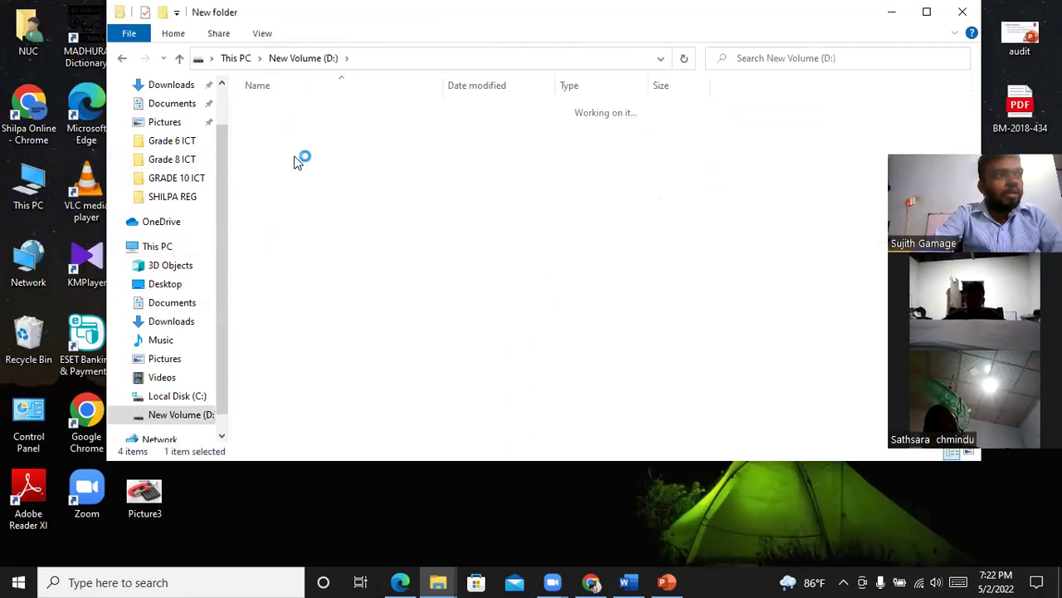
click(927, 11)
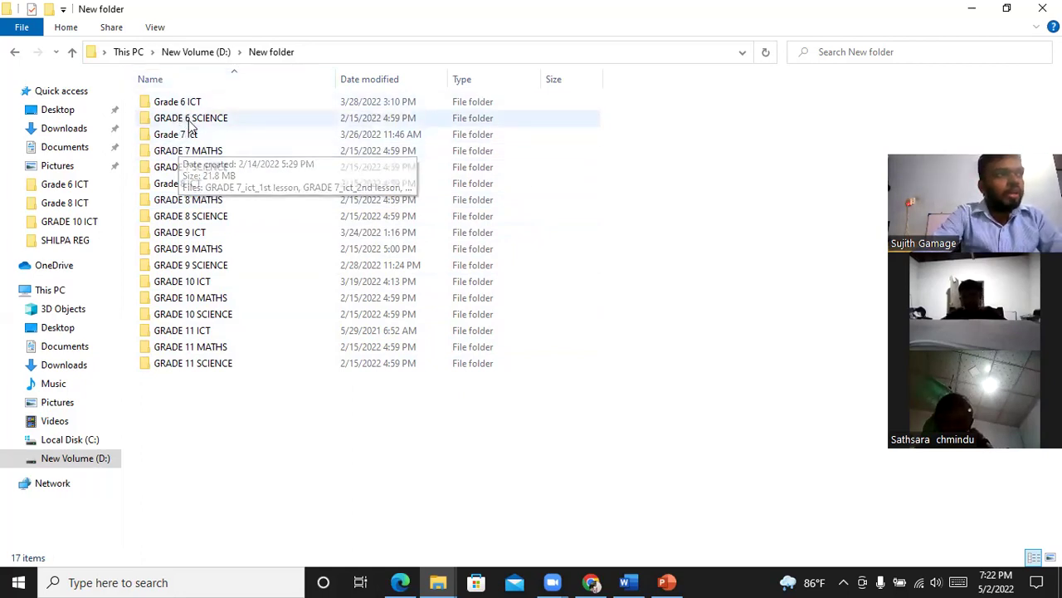
double_click(192, 102)
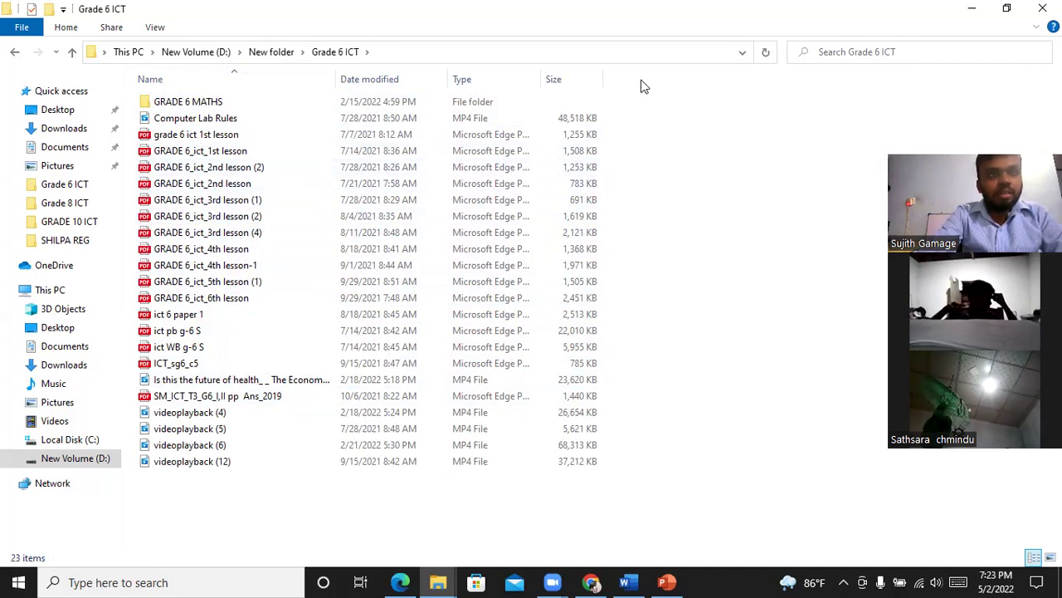
click(973, 9)
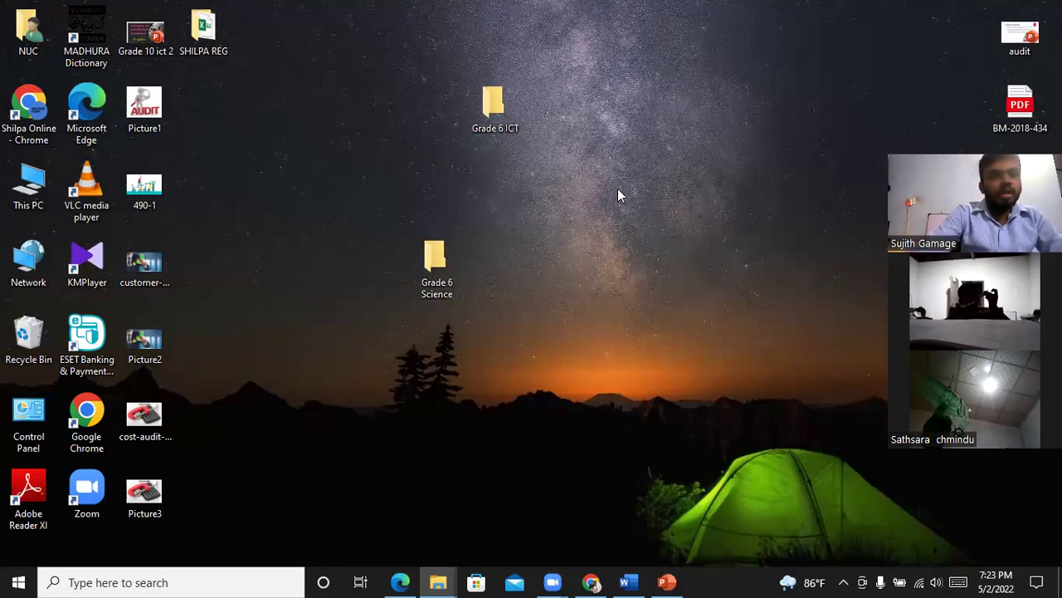
Switch to Chrome and present the lesson PDF full screen, advancing to page 10 on file names and file extensions.
click(594, 581)
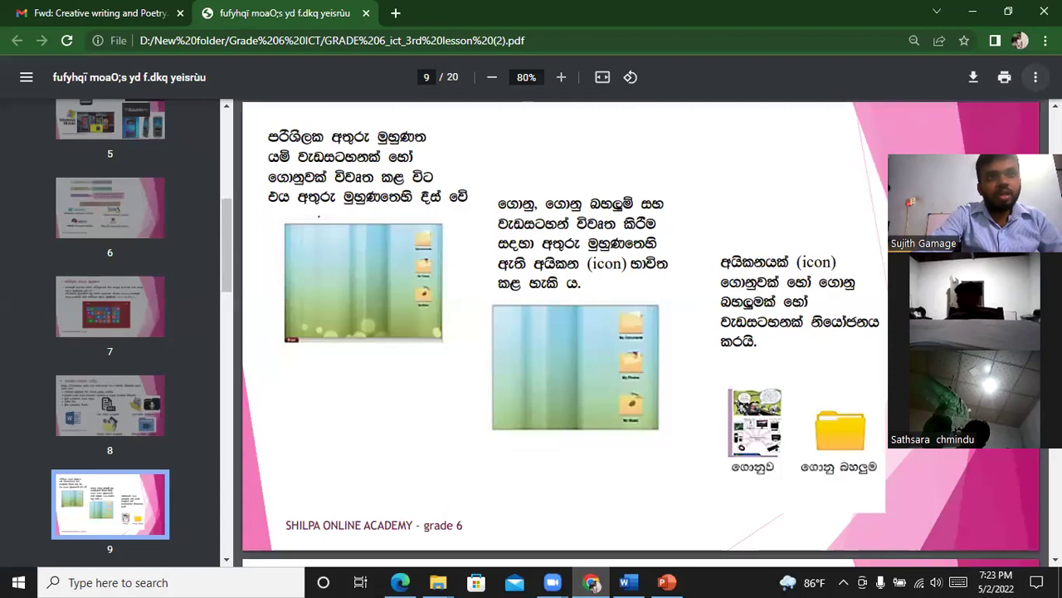
click(1036, 76)
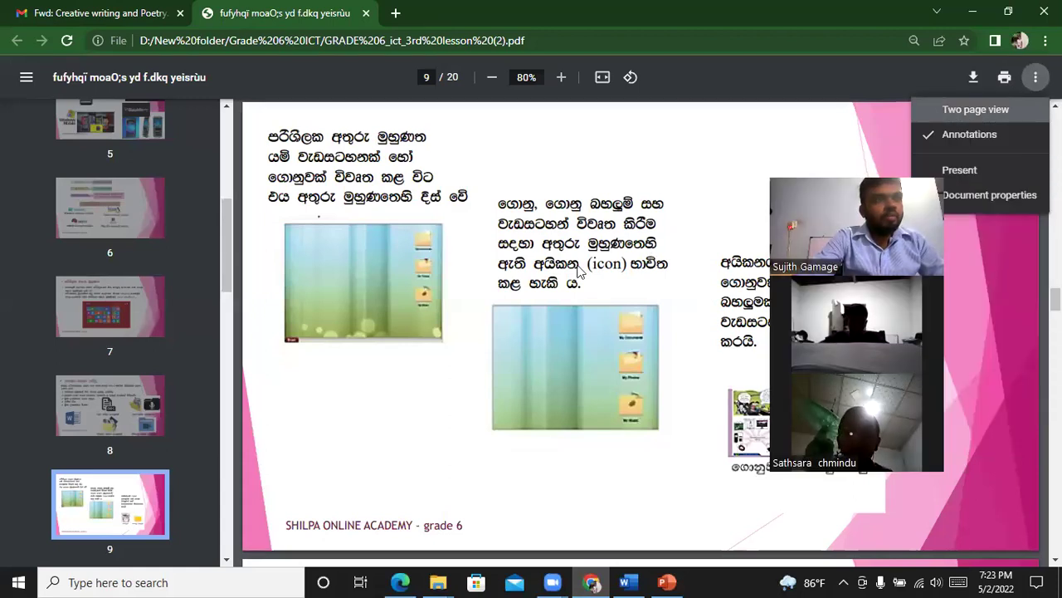
key(F11)
key(Right)
key(Right)
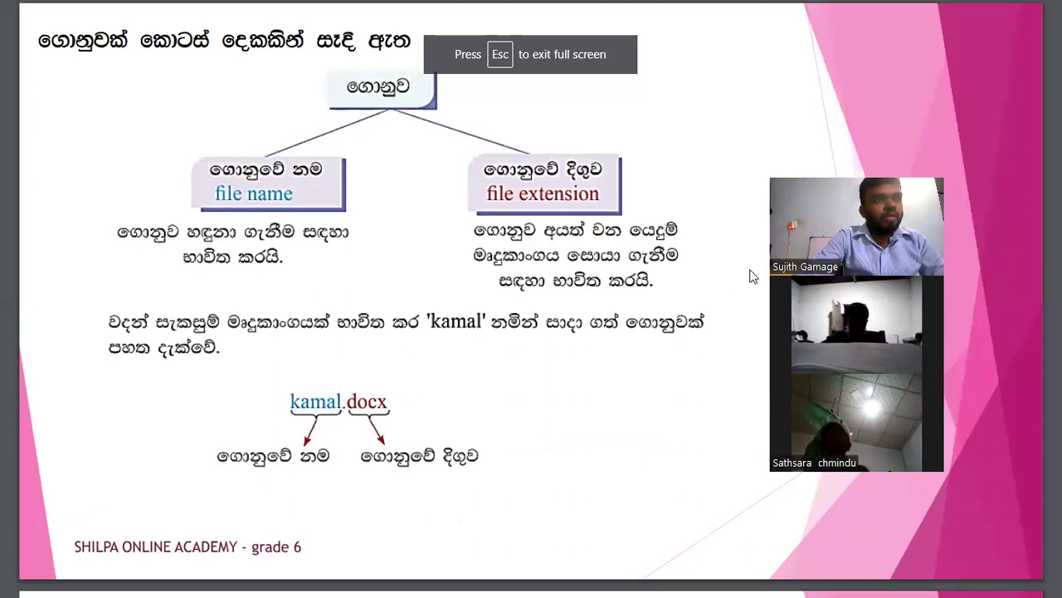
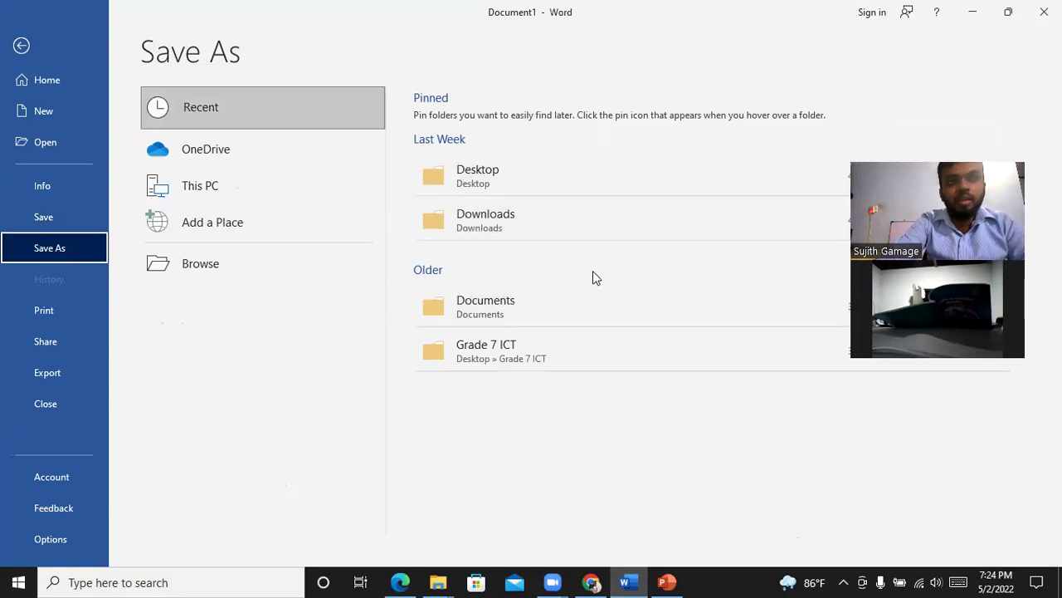
Save the Word document to the Desktop as Grade 6 ICT 1 and minimize Word.
click(480, 178)
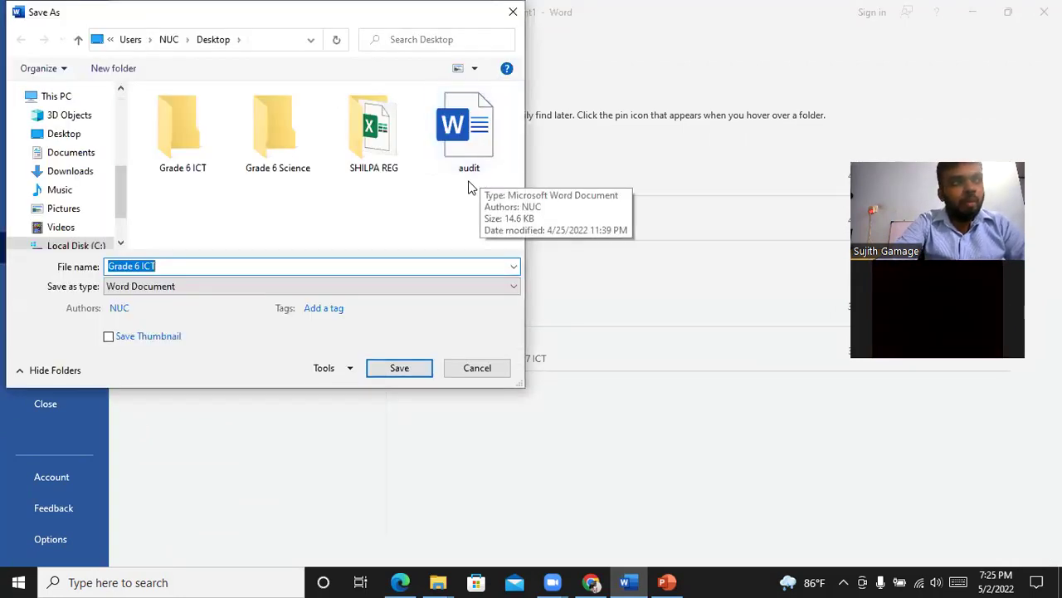
click(169, 265)
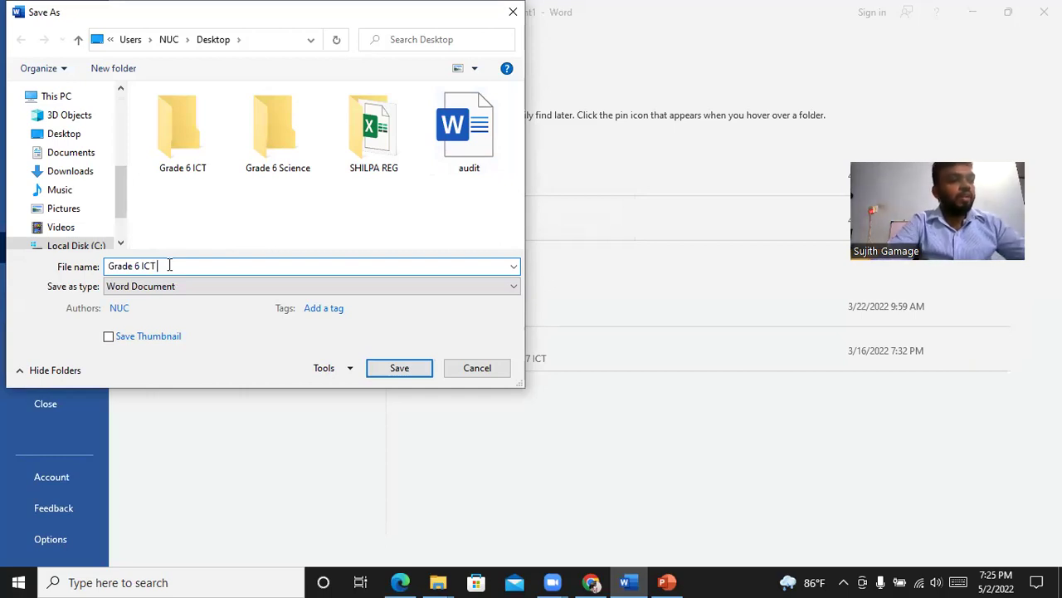
text(1)
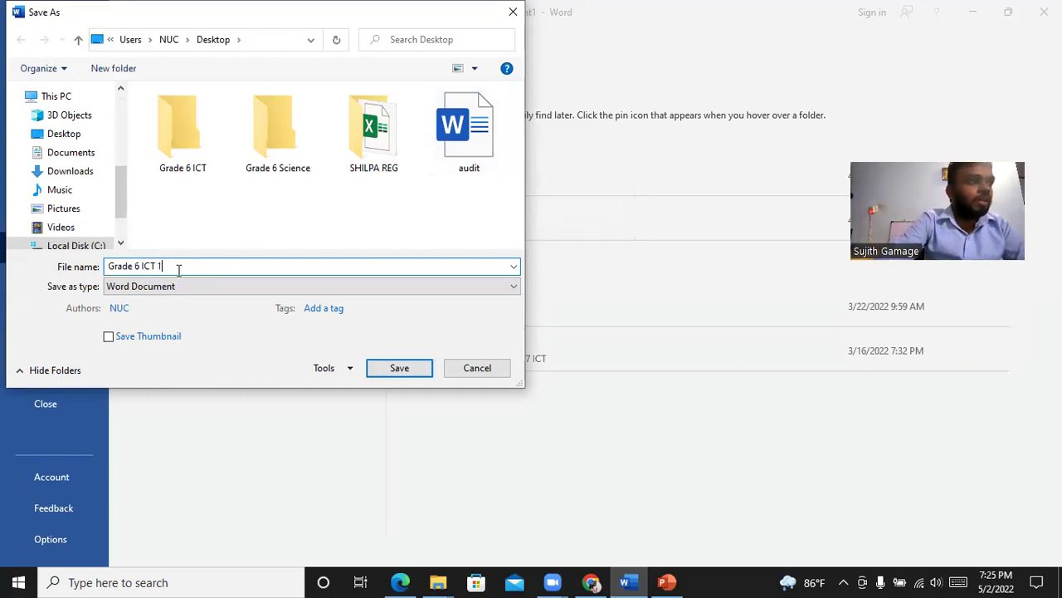
click(407, 371)
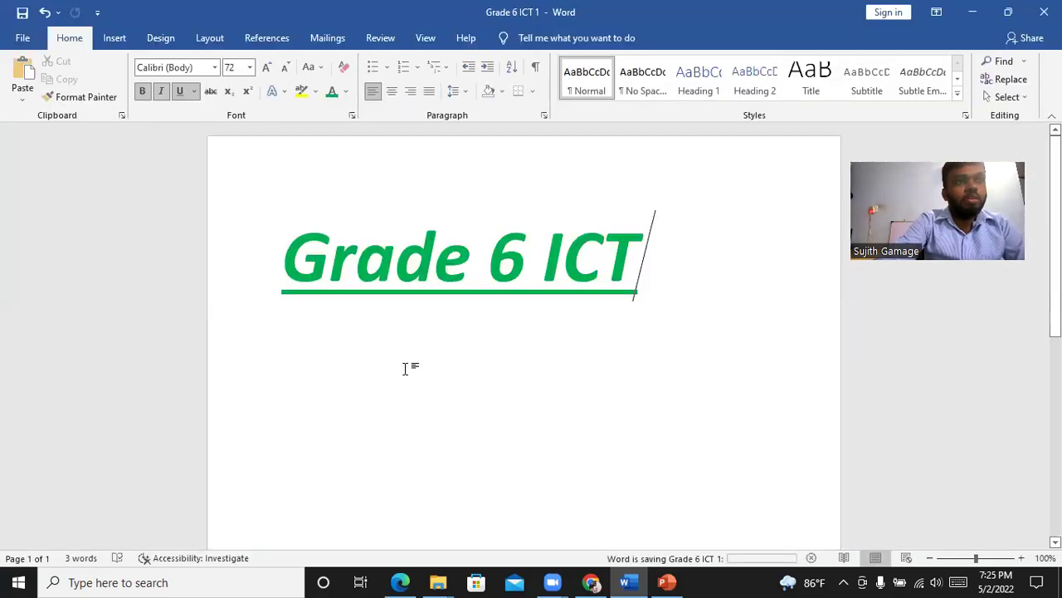
click(976, 11)
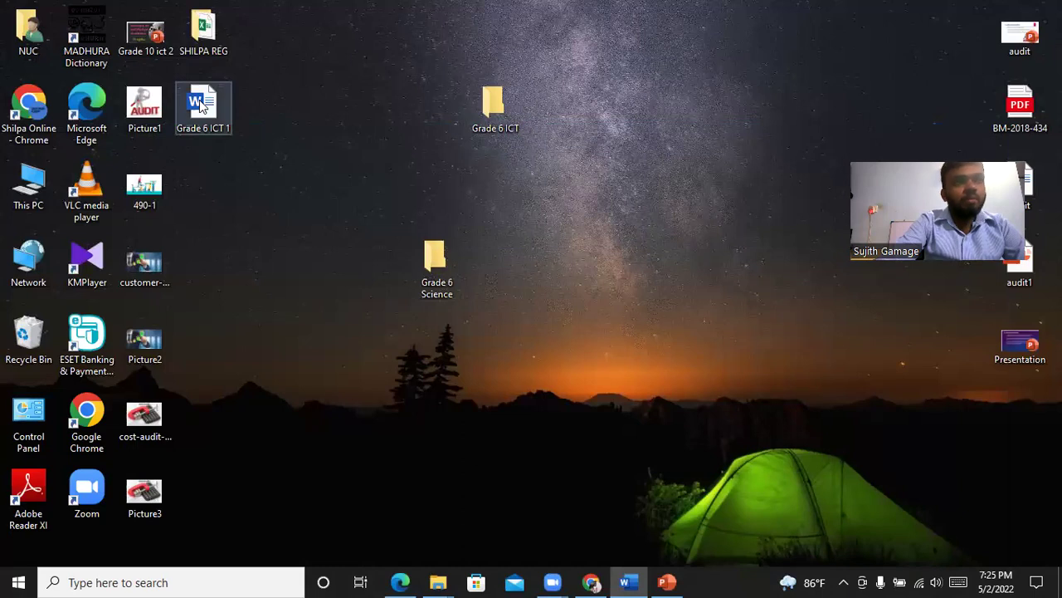
Move the Grade 6 ICT 1 document into the open desktop area beside the Grade 6 folders and circle it with an annotation.
drag(202, 103, 603, 212)
click(685, 167)
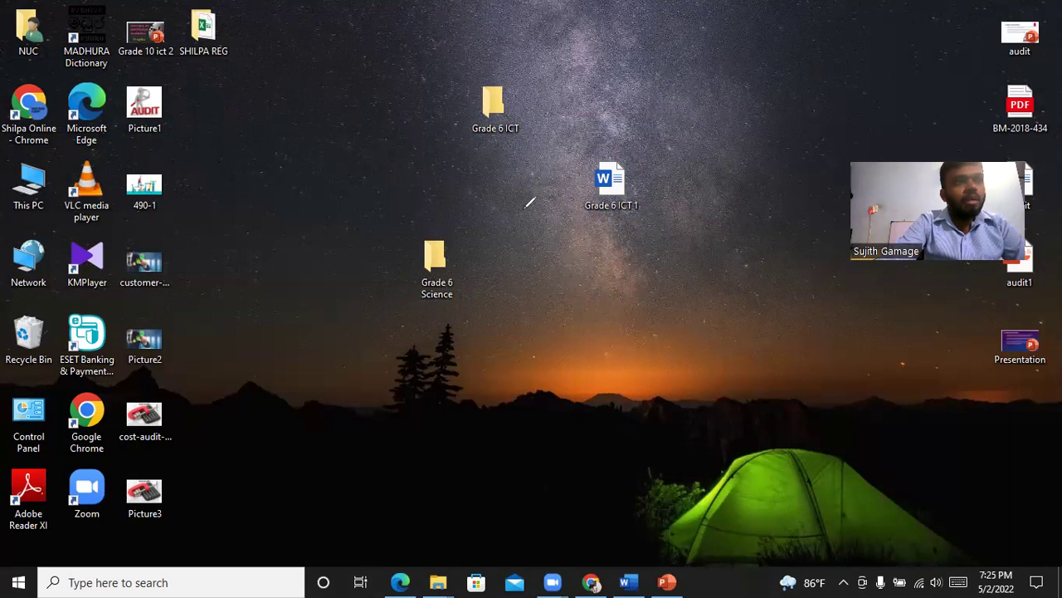
mouse_move(539, 203)
mouse_down()
mouse_move(553, 165)
mouse_move(645, 136)
mouse_move(671, 208)
mouse_move(606, 240)
mouse_move(546, 201)
mouse_up()
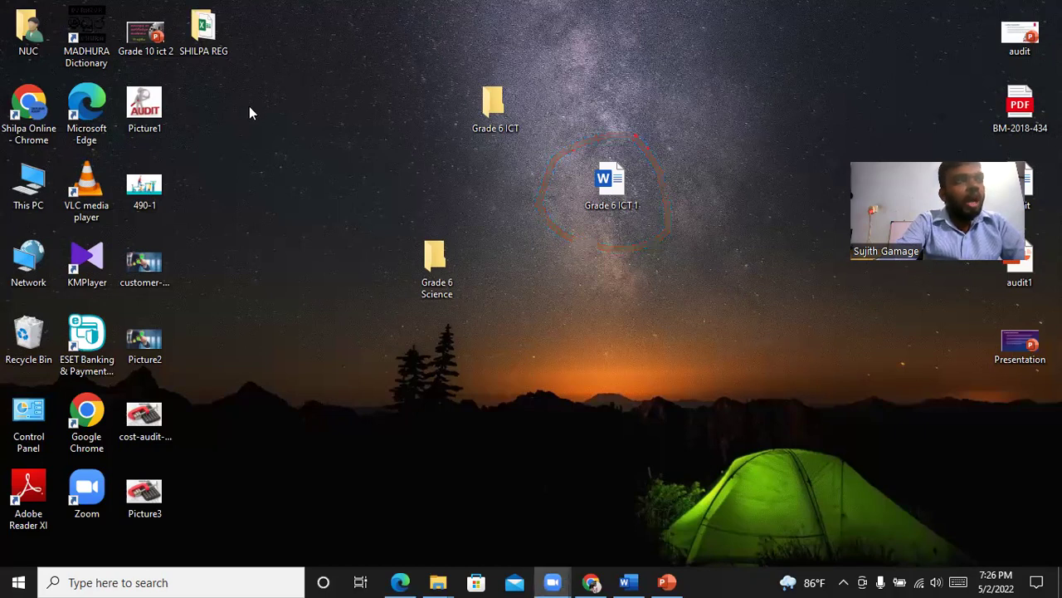
Open This PC in a maximized window, search it for GRADE 6 to review the suggested files, and minimize the window.
double_click(33, 183)
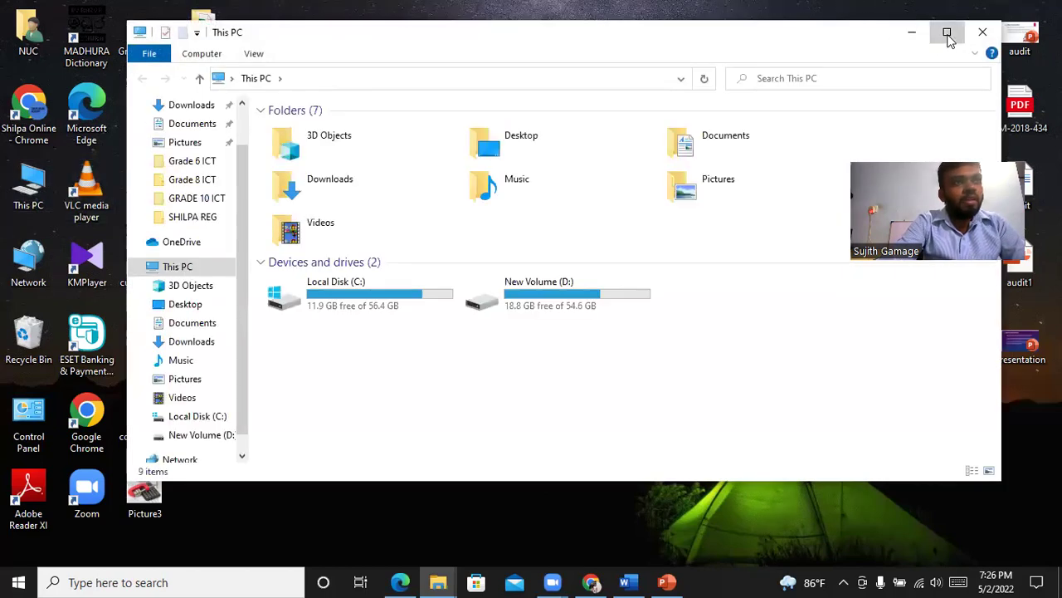
click(946, 32)
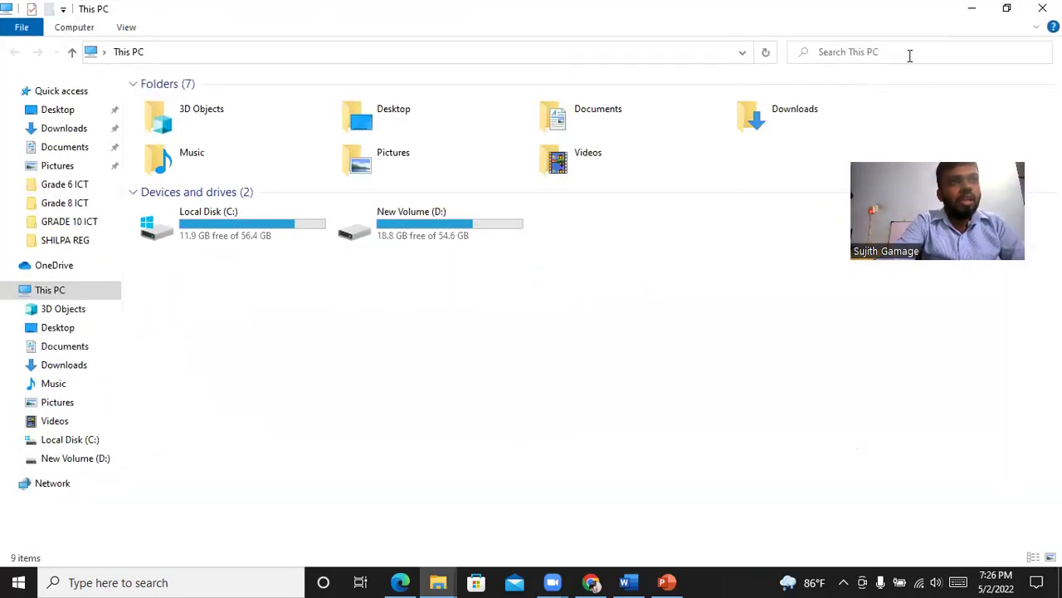
click(910, 55)
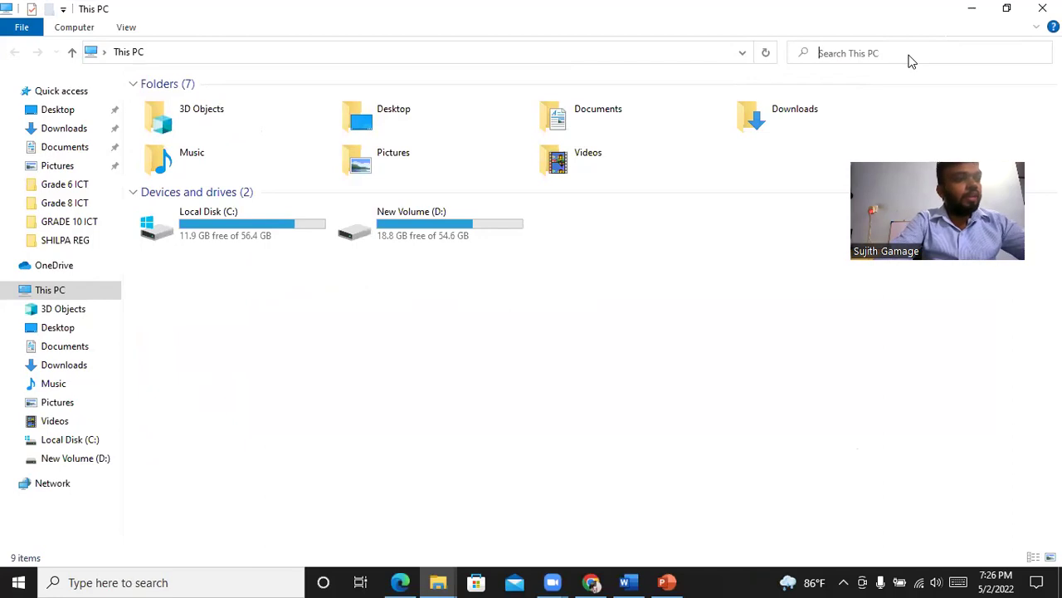
text(GRADE)
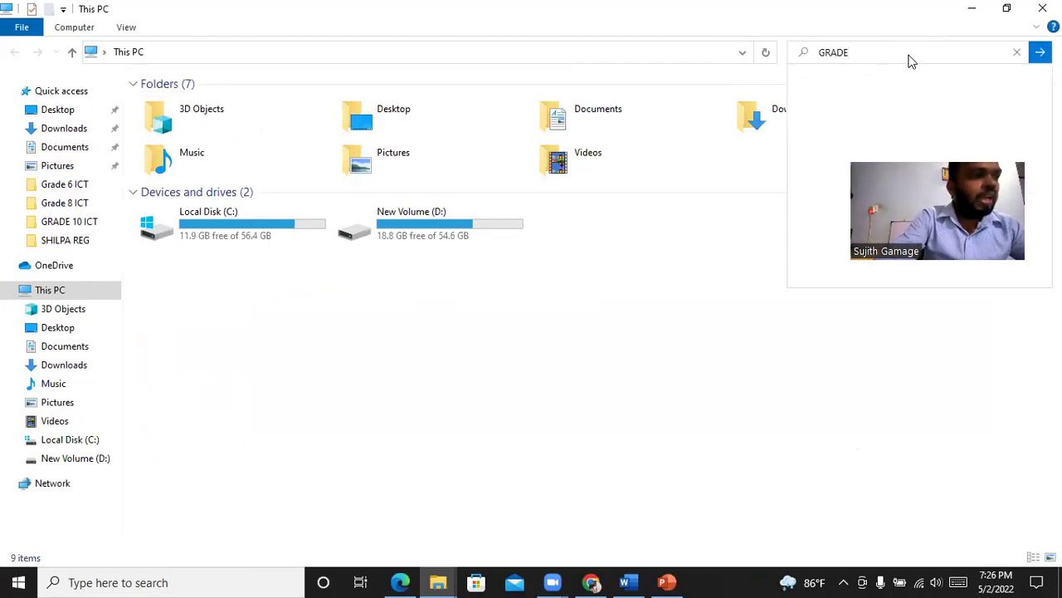
text( 6)
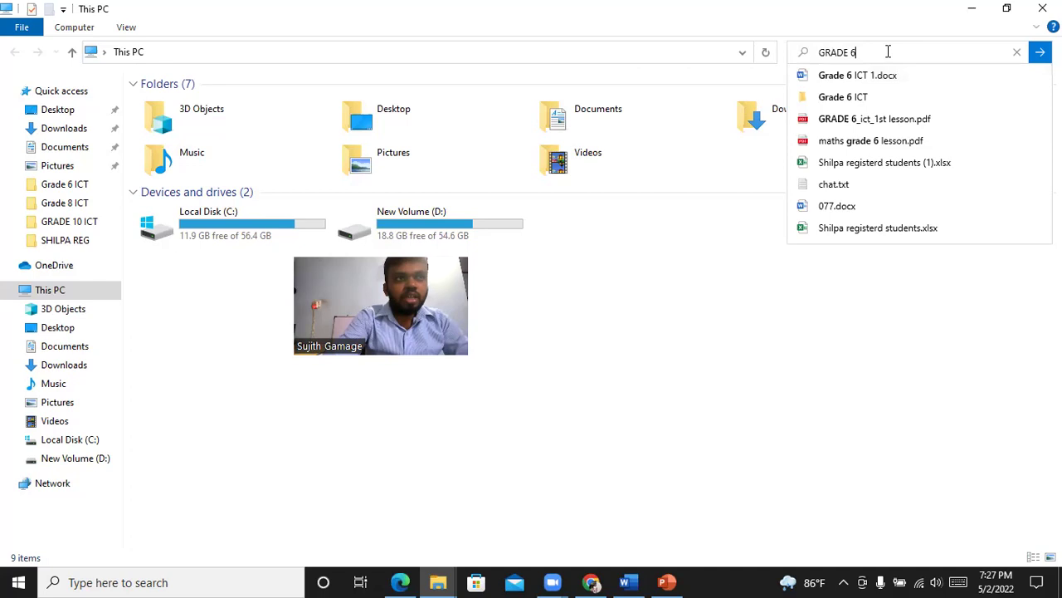
click(972, 8)
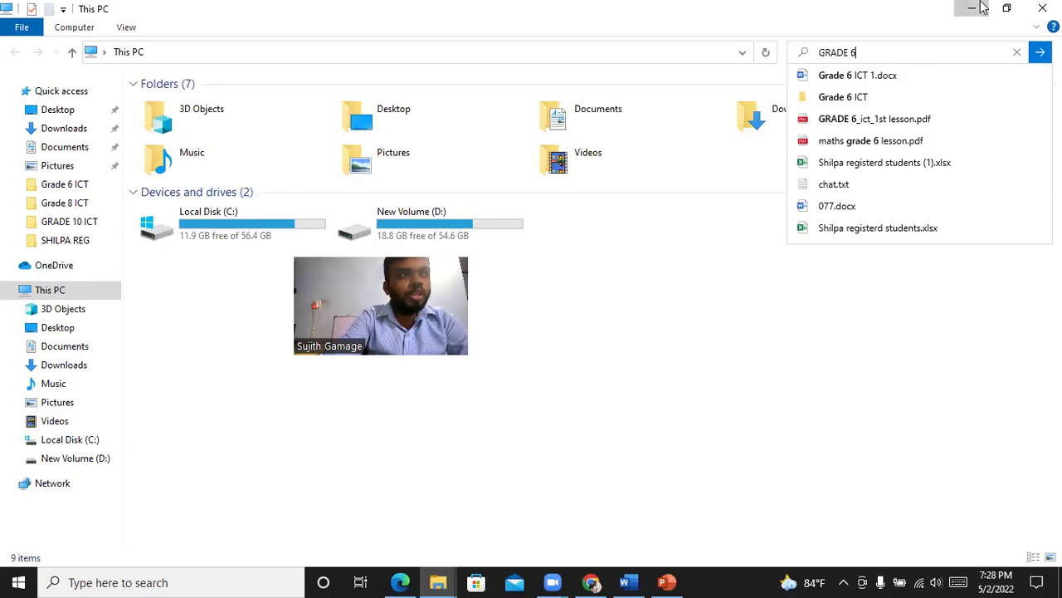
Save the PowerPoint presentation to the Desktop as Grade 6 ICT 2 and move its icon below the Grade 6 ICT 1 document.
click(671, 582)
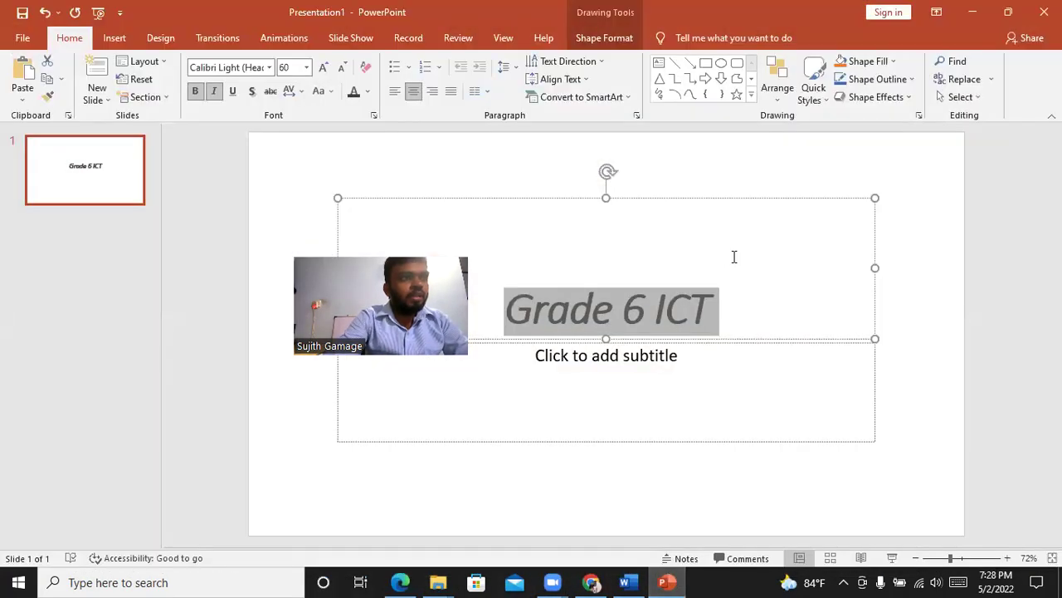
click(735, 257)
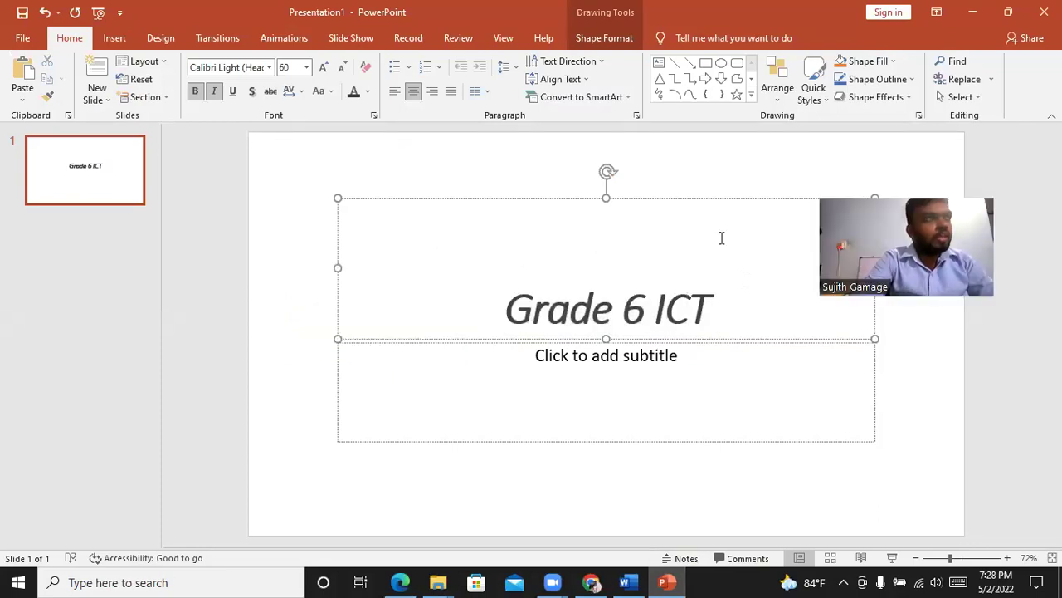
click(22, 39)
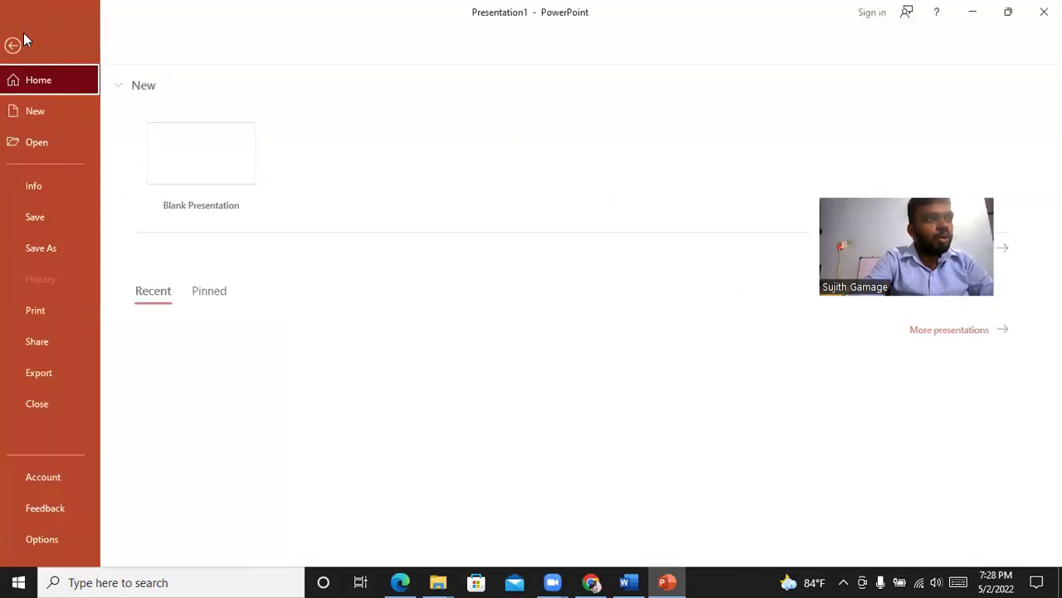
click(59, 220)
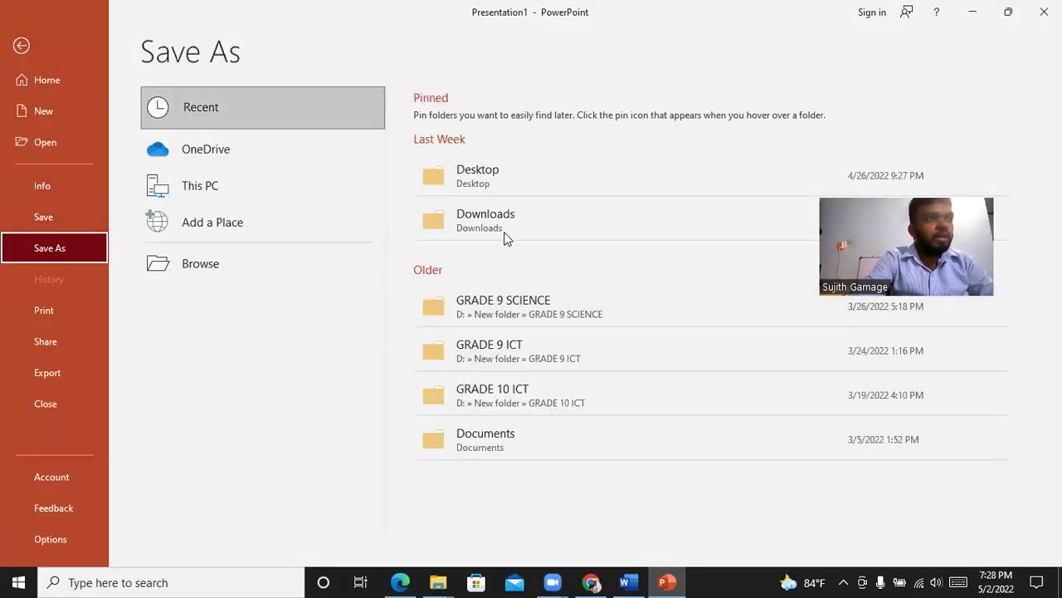
click(504, 179)
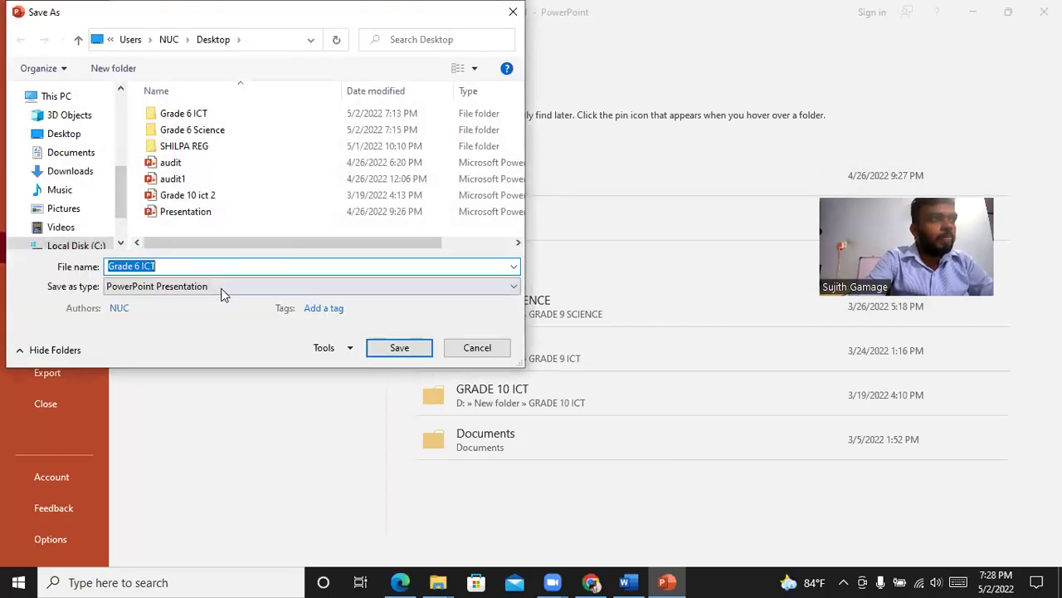
click(207, 265)
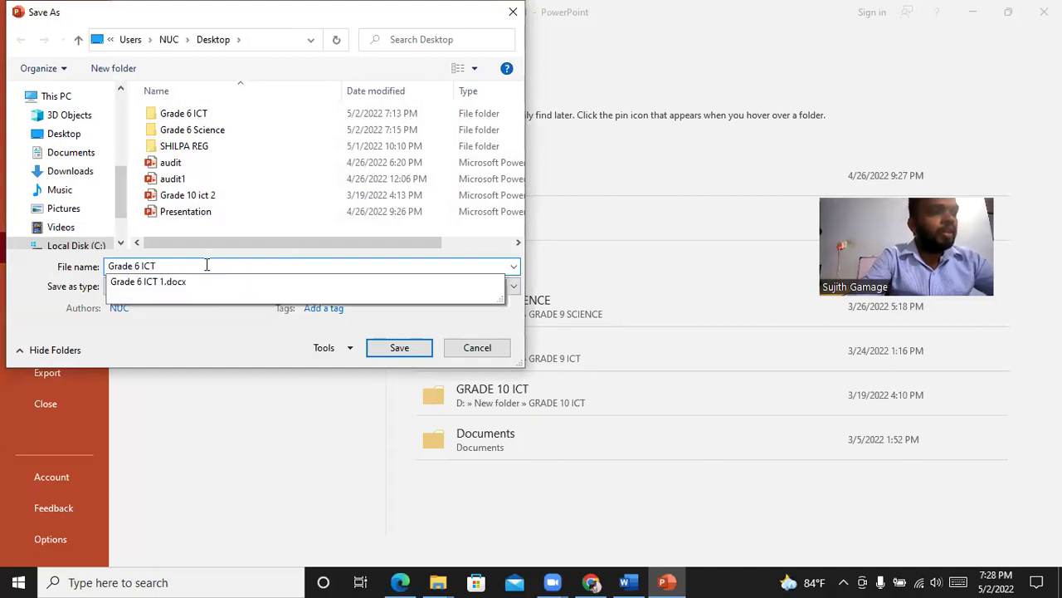
text(2)
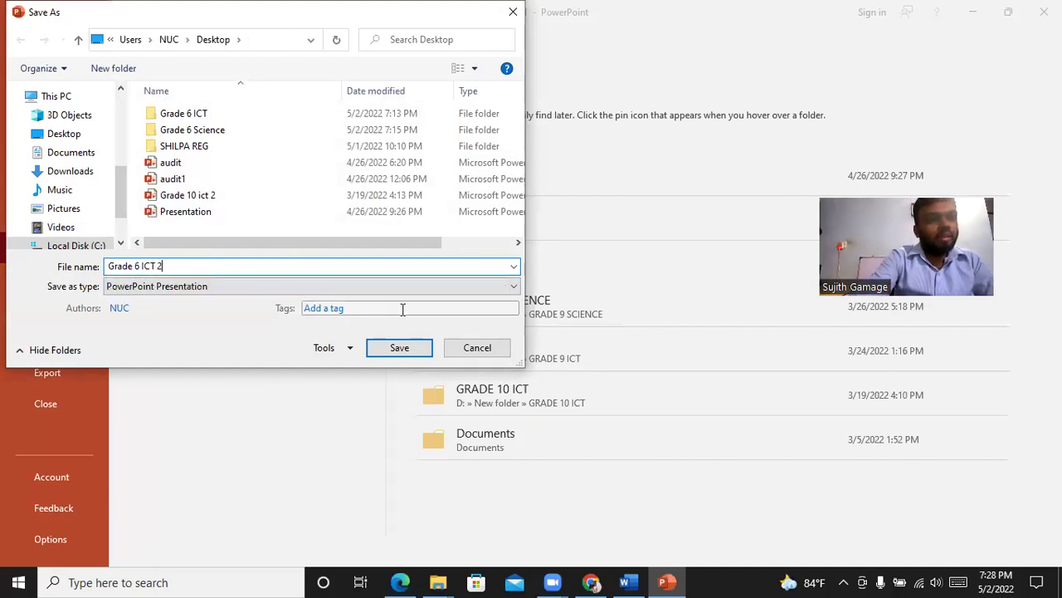
click(400, 348)
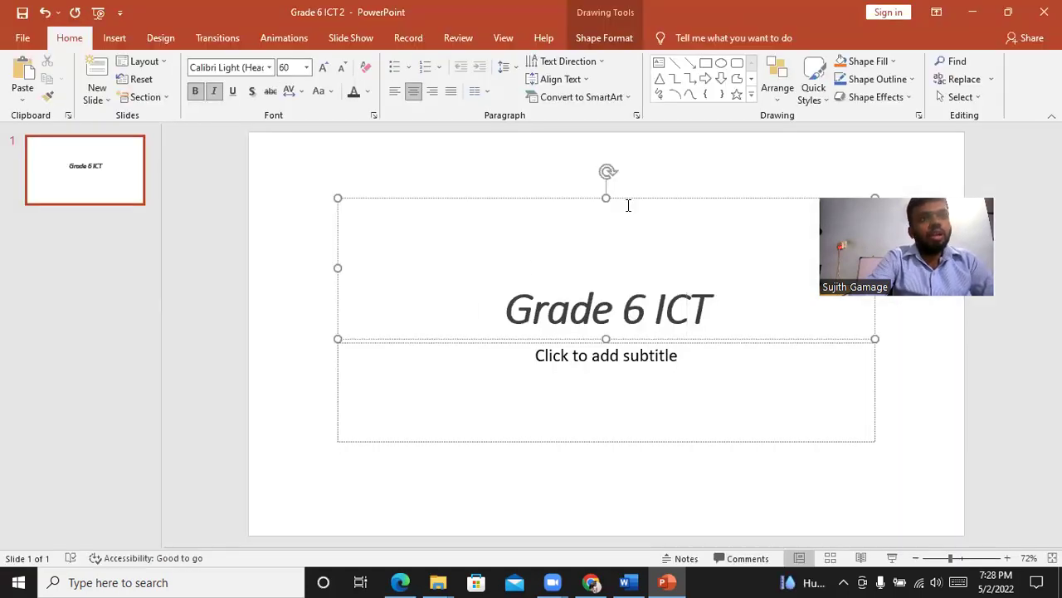
click(986, 14)
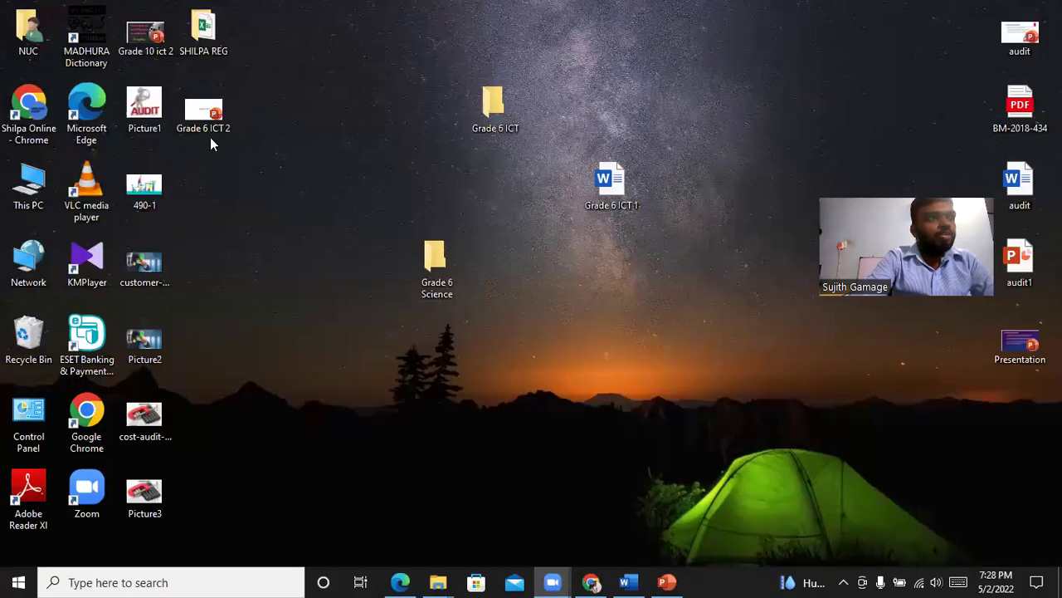
drag(210, 135, 597, 309)
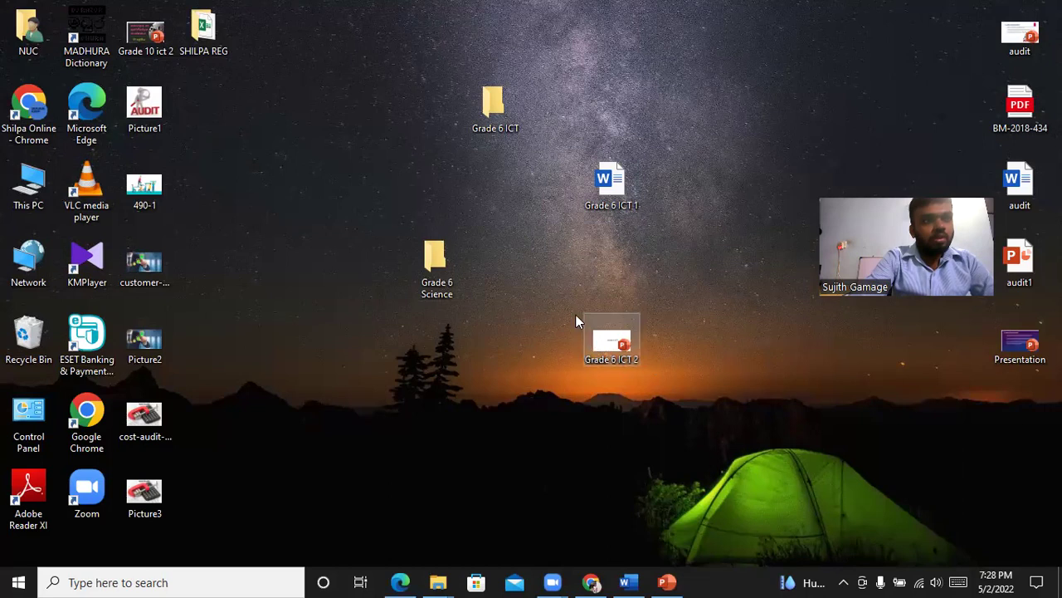
Reopen This PC, shorten the search term to GRADE to compare the suggested files and their extensions, and minimize the window.
double_click(30, 184)
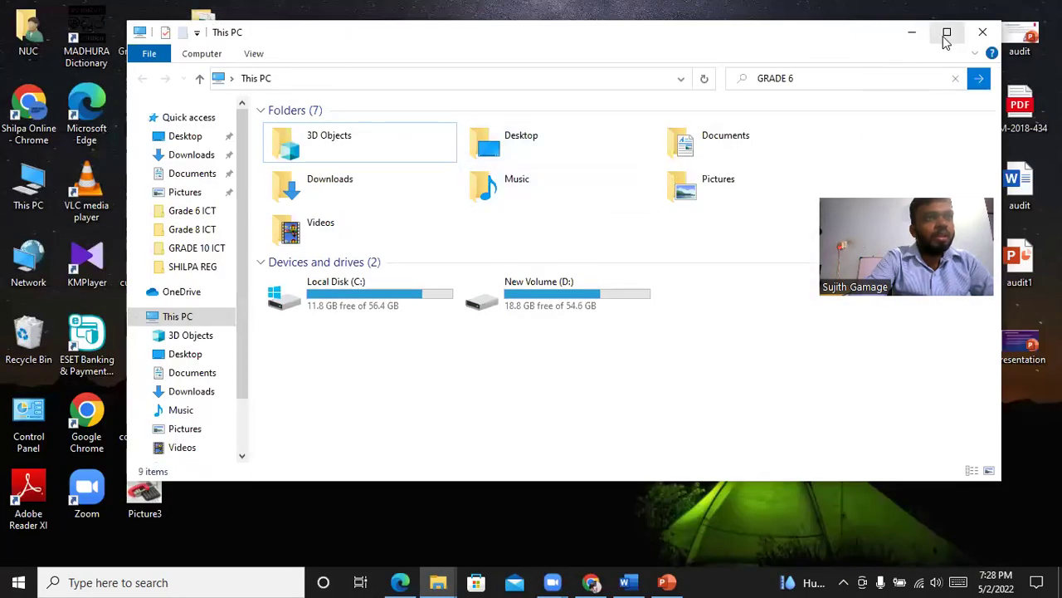
click(947, 31)
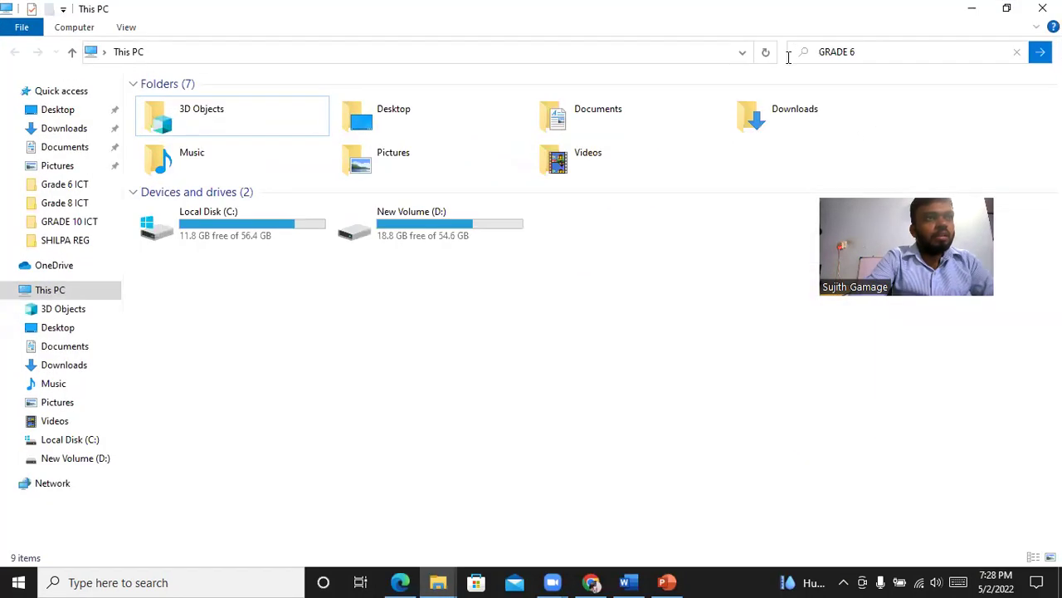
click(867, 48)
click(869, 48)
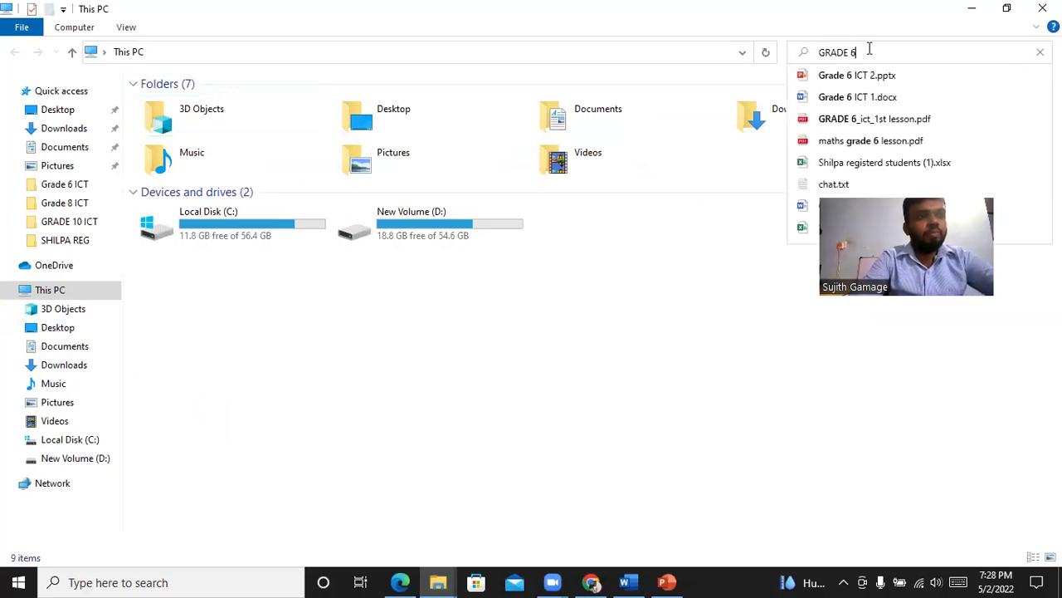
key(BackSpace)
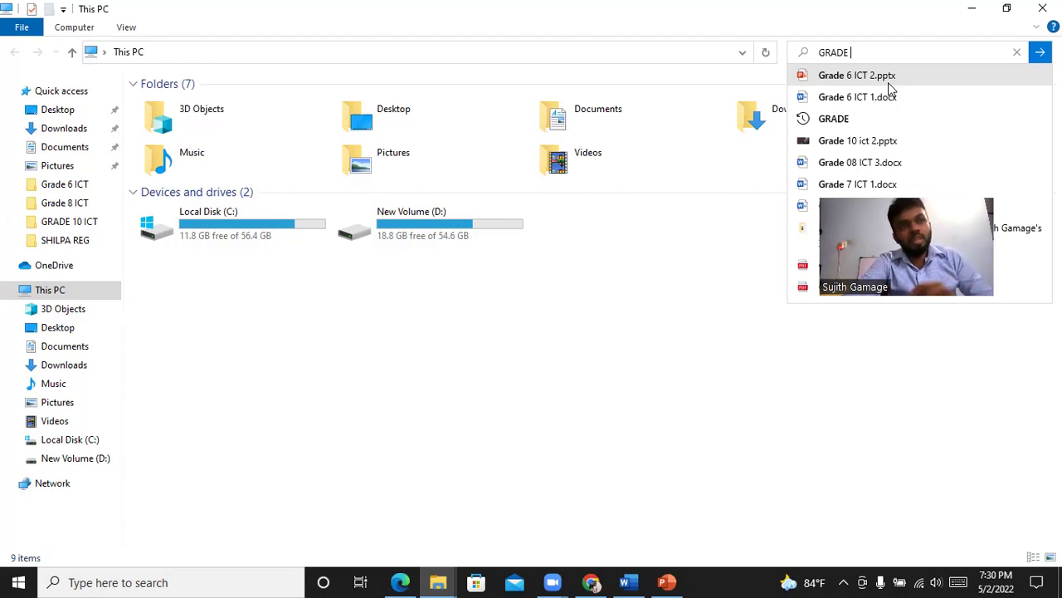
click(972, 10)
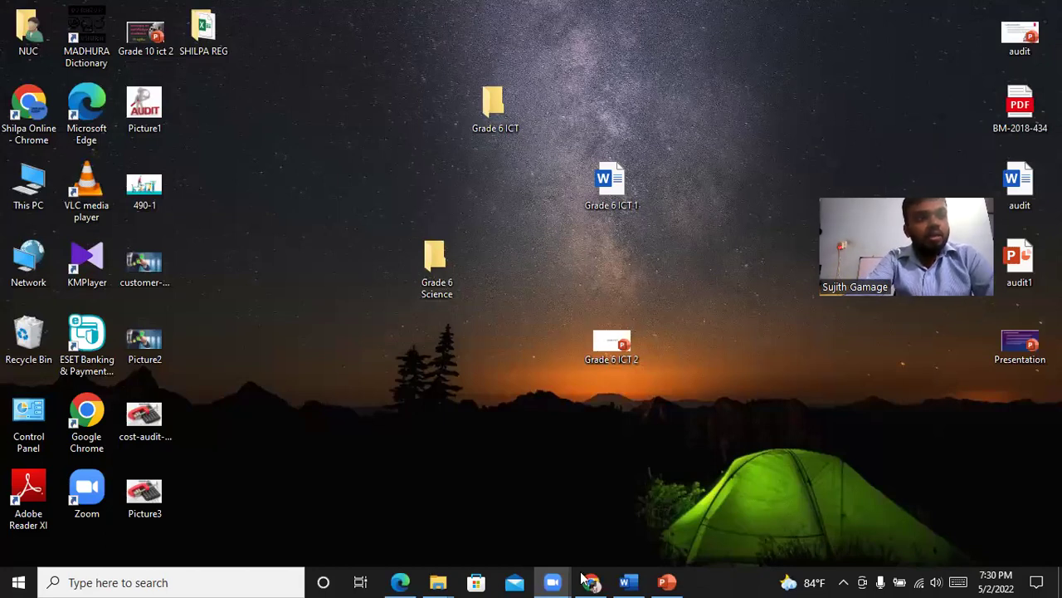
Return to page 10 of the lesson PDF in Chrome and open the viewer's presentation options.
key(alt+Tab)
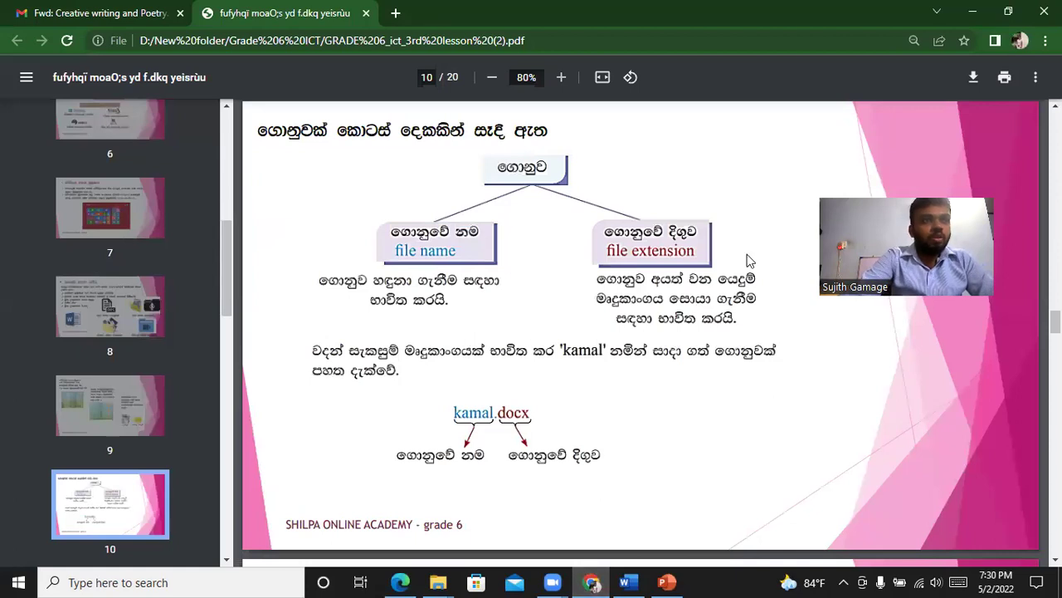
click(1034, 77)
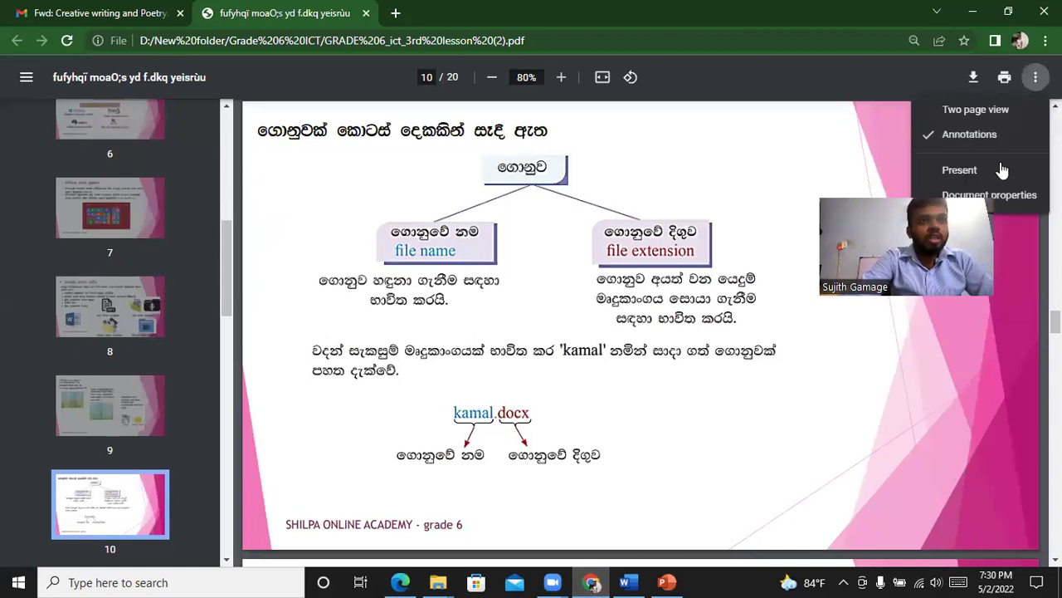